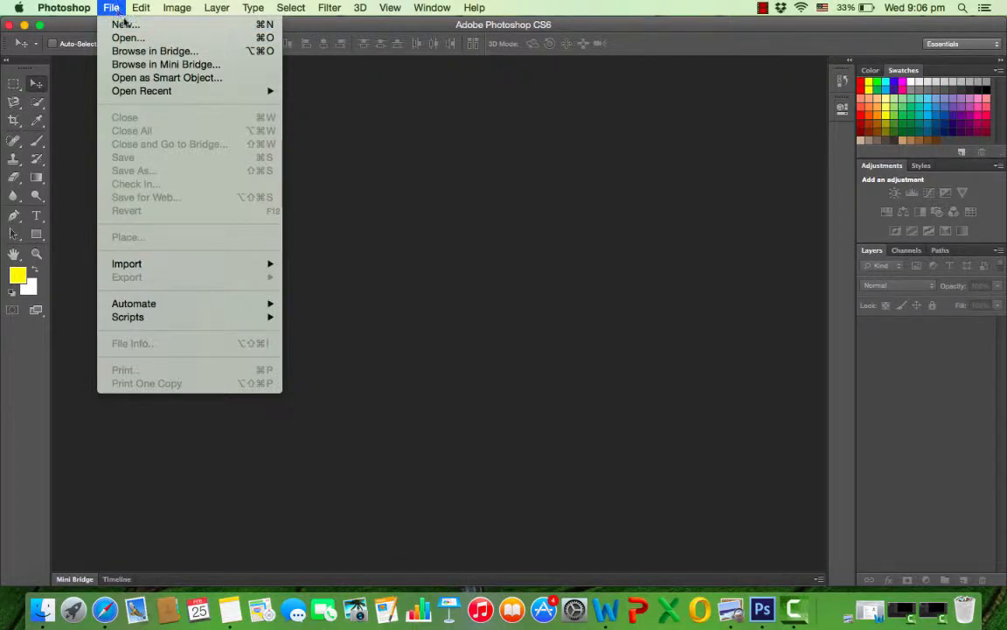
# Open the portrait image 4eabd9f13f90134fc24b587a4e7908fc.jpg from the Downloads folder.
pyautogui.click(127, 38)
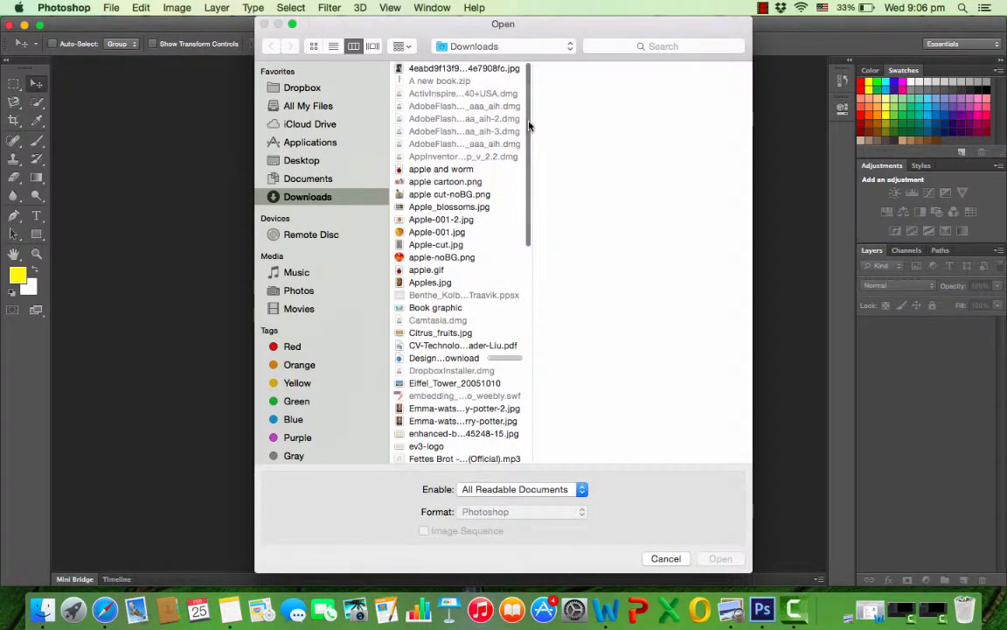
pyautogui.click(505, 70)
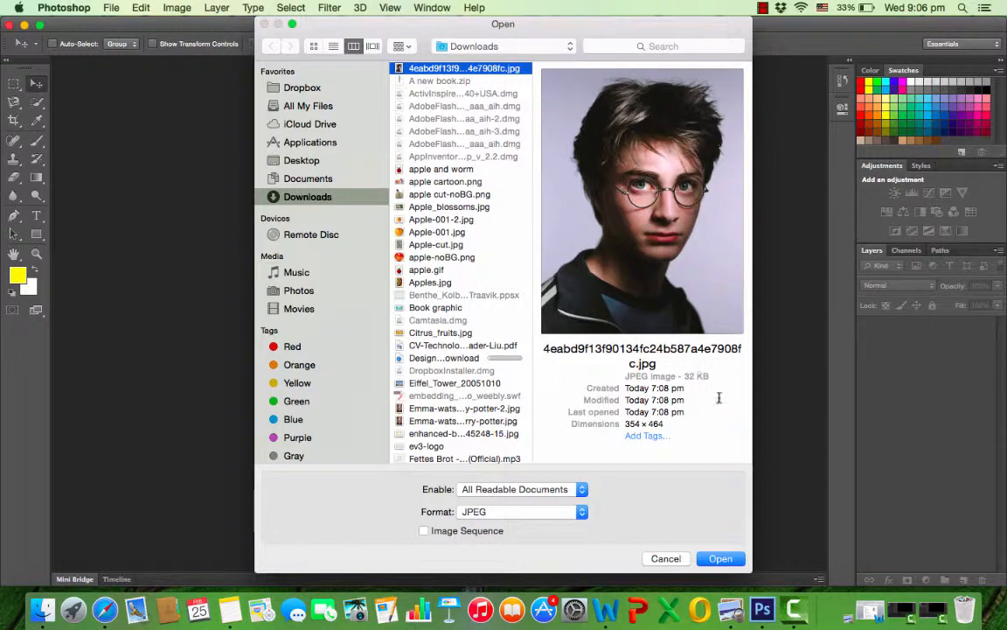
pyautogui.click(720, 560)
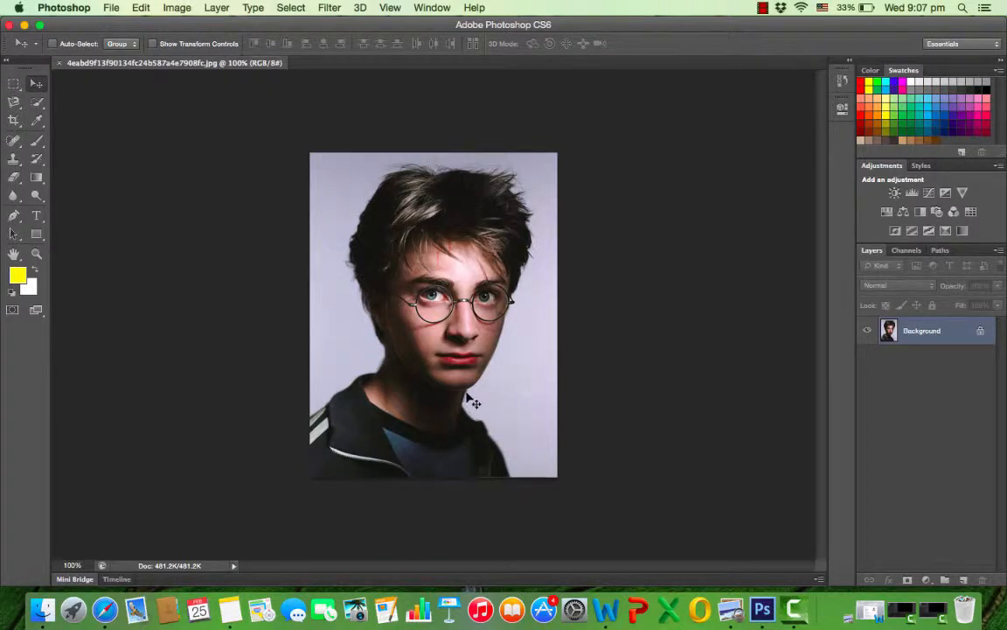
# Convert the portrait to black and white using the Black & White adjustment with the Default preset.
pyautogui.click(185, 11)
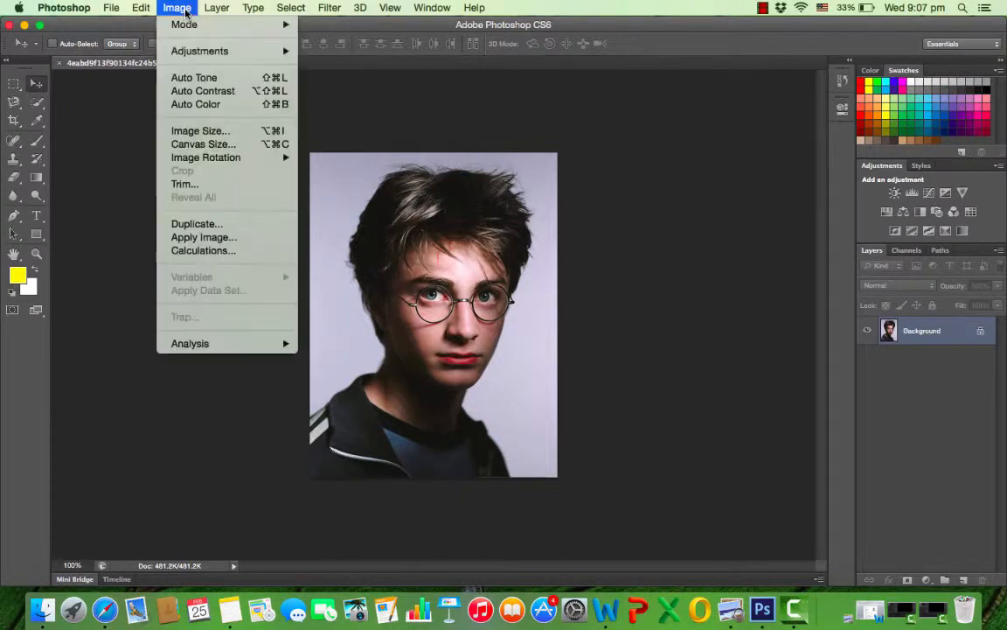
pyautogui.moveTo(278, 54)
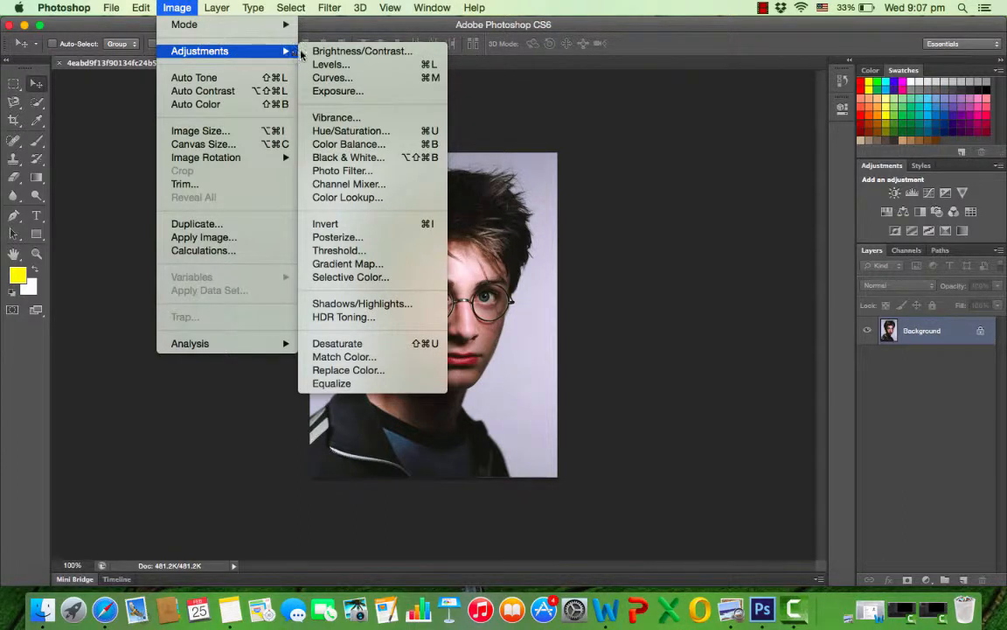
pyautogui.click(384, 158)
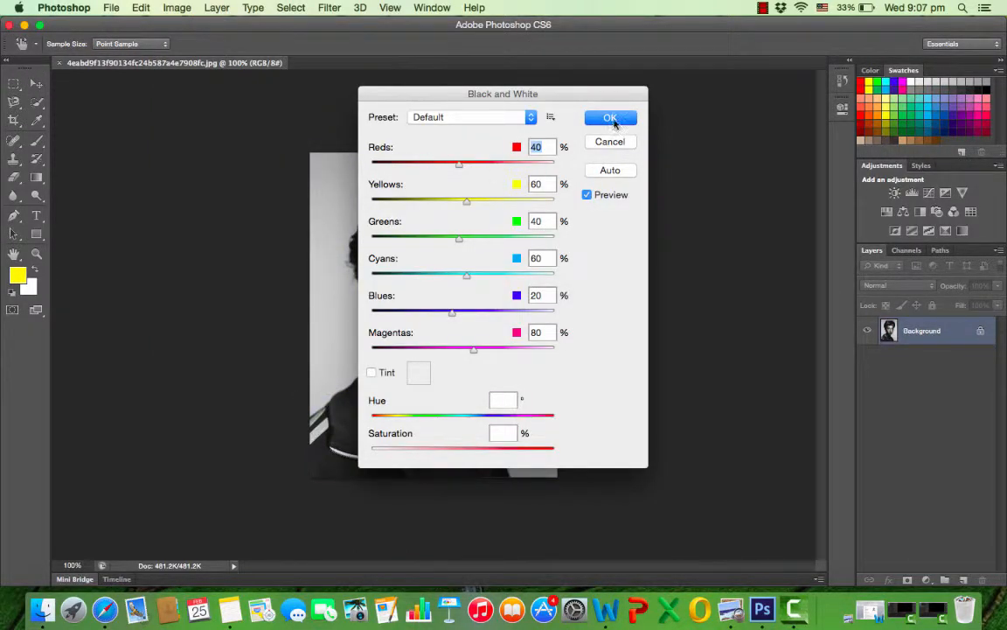
pyautogui.click(611, 119)
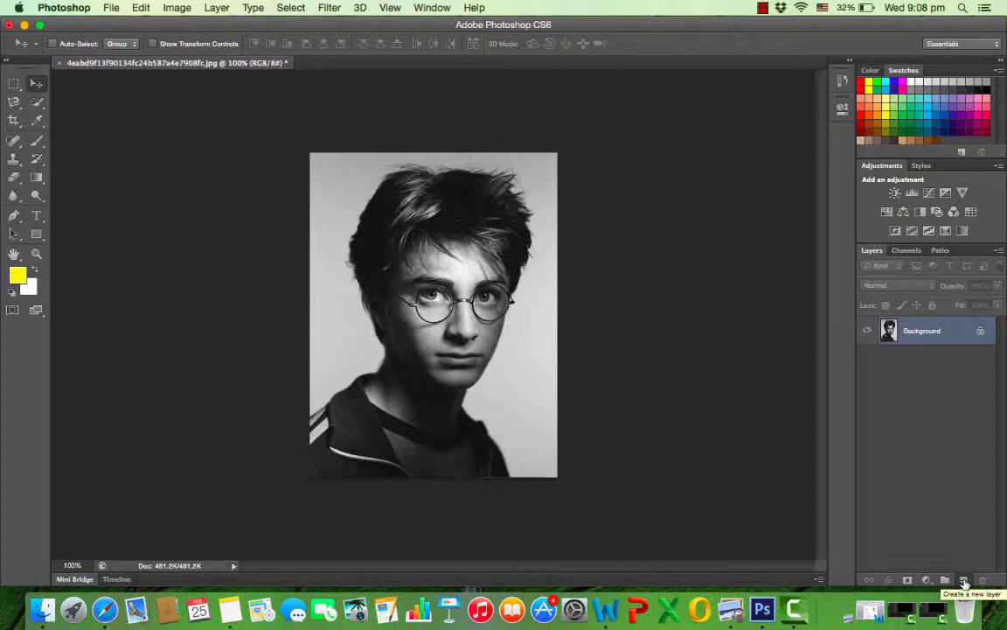
# Add a new layer above the Background and set the foreground colour to a light orange swatch.
pyautogui.click(964, 581)
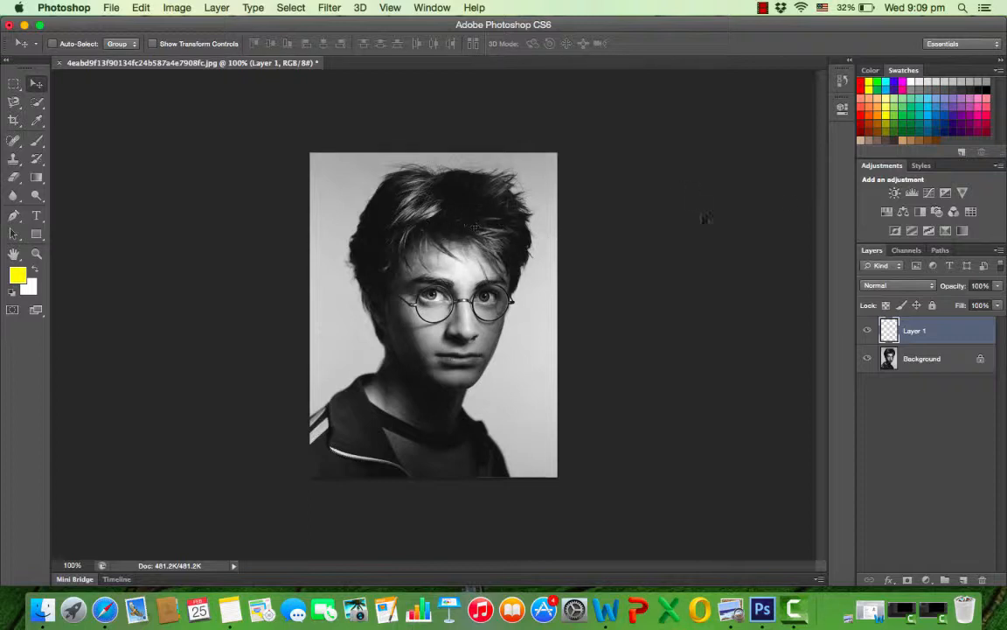
pyautogui.click(872, 71)
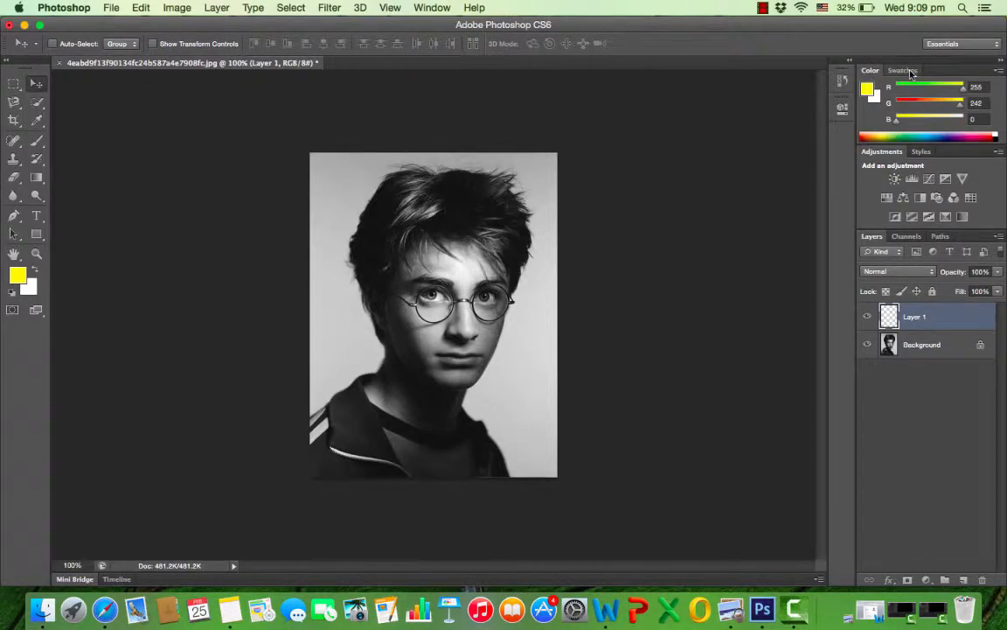
pyautogui.click(905, 69)
pyautogui.click(870, 71)
pyautogui.click(903, 71)
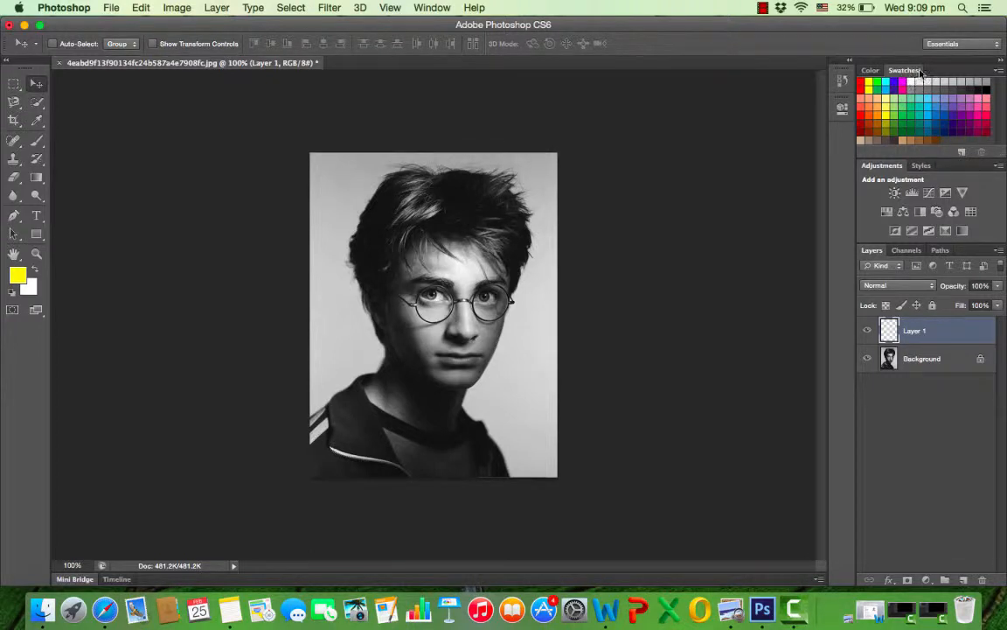
pyautogui.click(869, 106)
# Set up the Brush tool with a hard round tip at a size of 81 px.
pyautogui.click(38, 147)
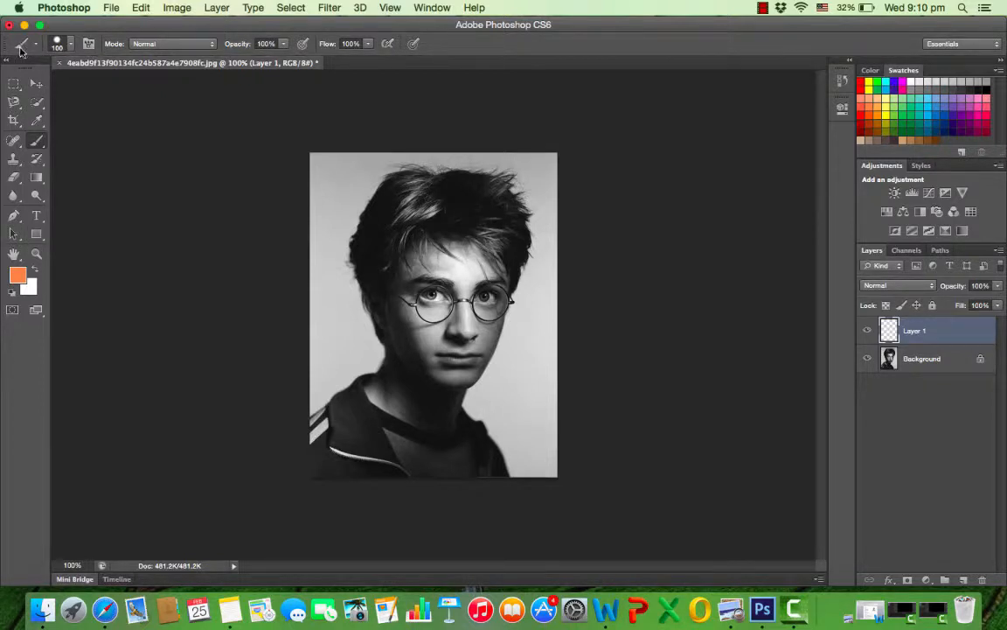
pyautogui.click(72, 45)
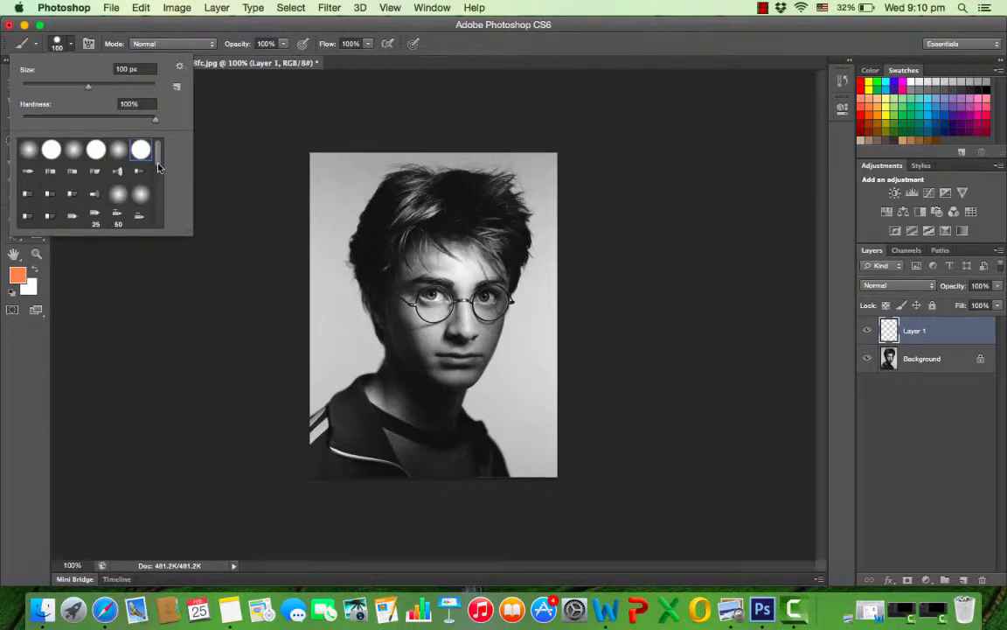
pyautogui.moveTo(158, 164)
pyautogui.mouseDown()
pyautogui.moveTo(160, 214)
pyautogui.moveTo(163, 147)
pyautogui.mouseUp()
pyautogui.moveTo(92, 90)
pyautogui.mouseDown()
pyautogui.moveTo(58, 90)
pyautogui.moveTo(89, 88)
pyautogui.moveTo(74, 88)
pyautogui.mouseUp()
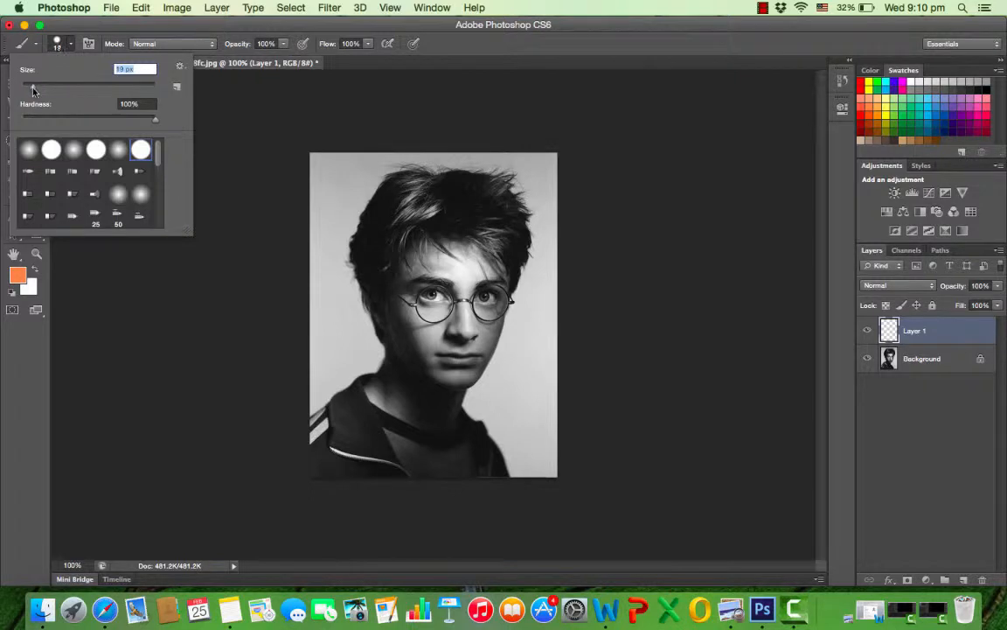
pyautogui.moveTo(79, 93)
pyautogui.mouseDown()
pyautogui.moveTo(147, 93)
pyautogui.moveTo(48, 98)
pyautogui.mouseUp()
pyautogui.moveTo(63, 95); pyautogui.dragTo(137, 90)
pyautogui.moveTo(96, 90); pyautogui.dragTo(76, 90)
# Paint a trial orange dab over the hair and undo it.
pyautogui.click(407, 206)
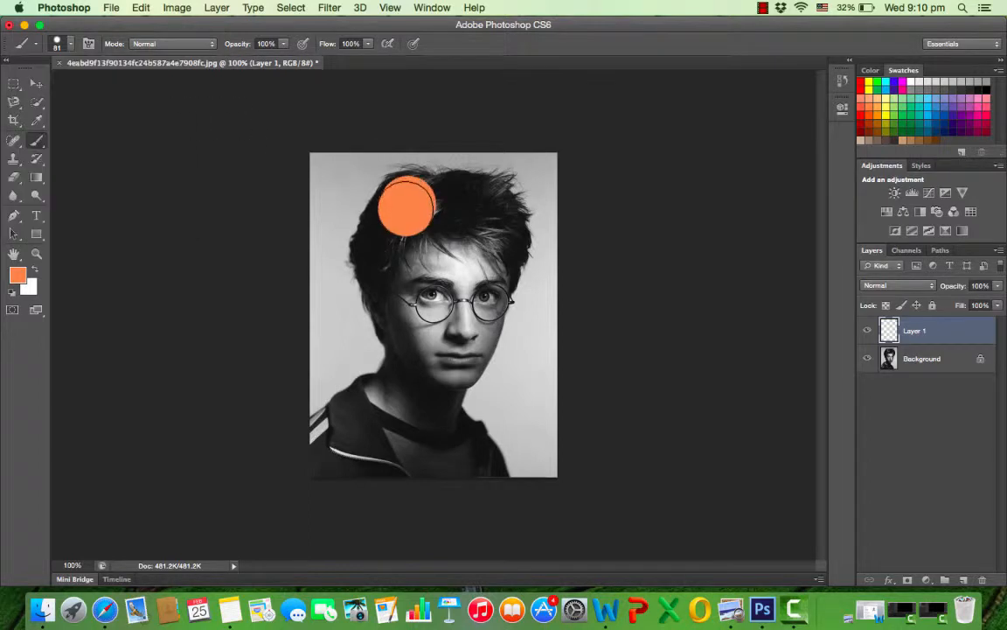
pyautogui.click(141, 8)
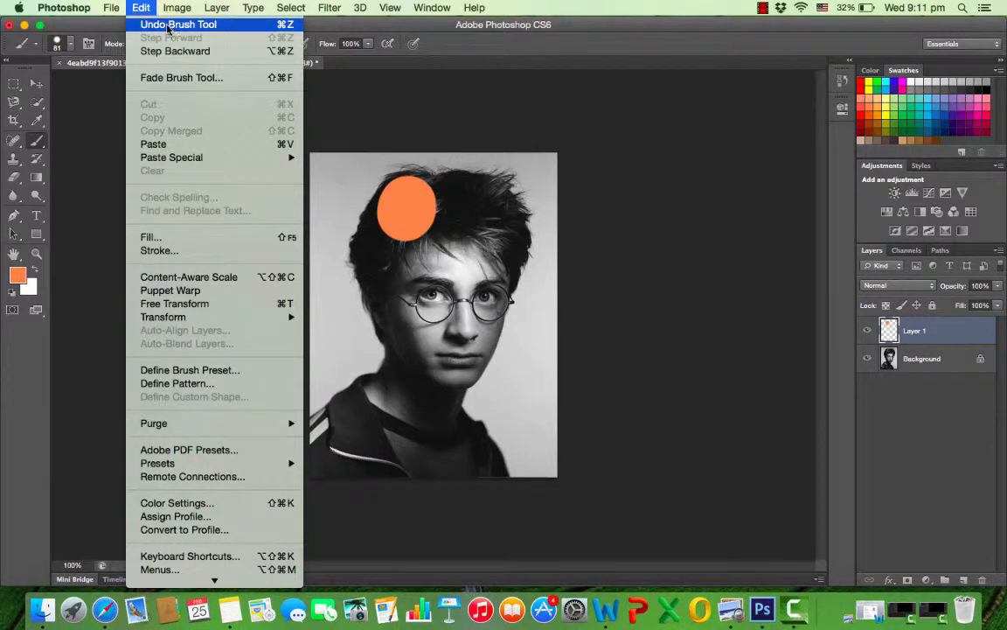
pyautogui.click(168, 27)
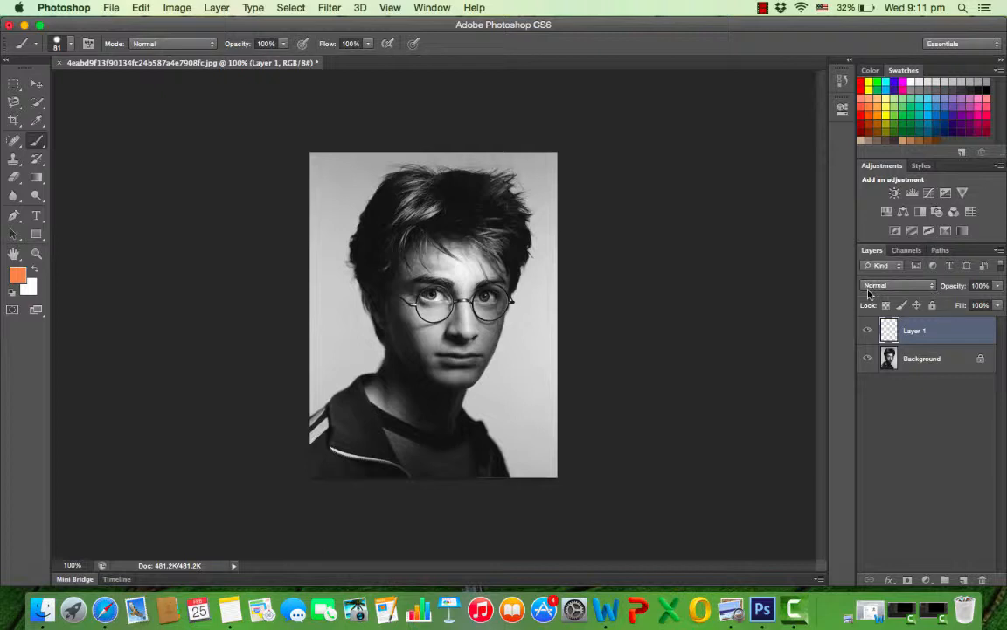
# Set Layer 1's blend mode to Multiply and paint orange over most of the hair.
pyautogui.click(934, 287)
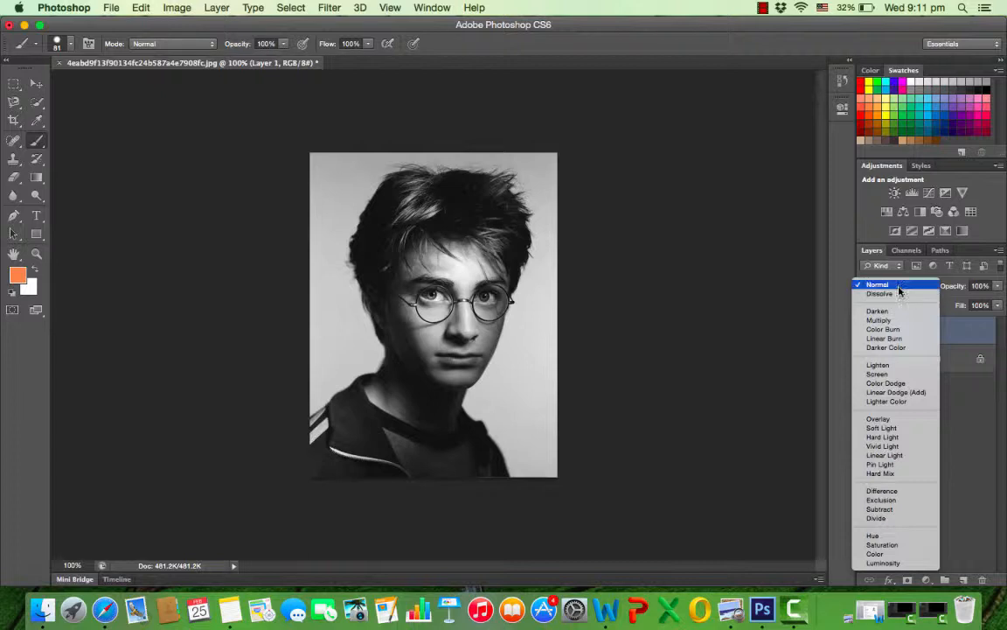
pyautogui.click(901, 321)
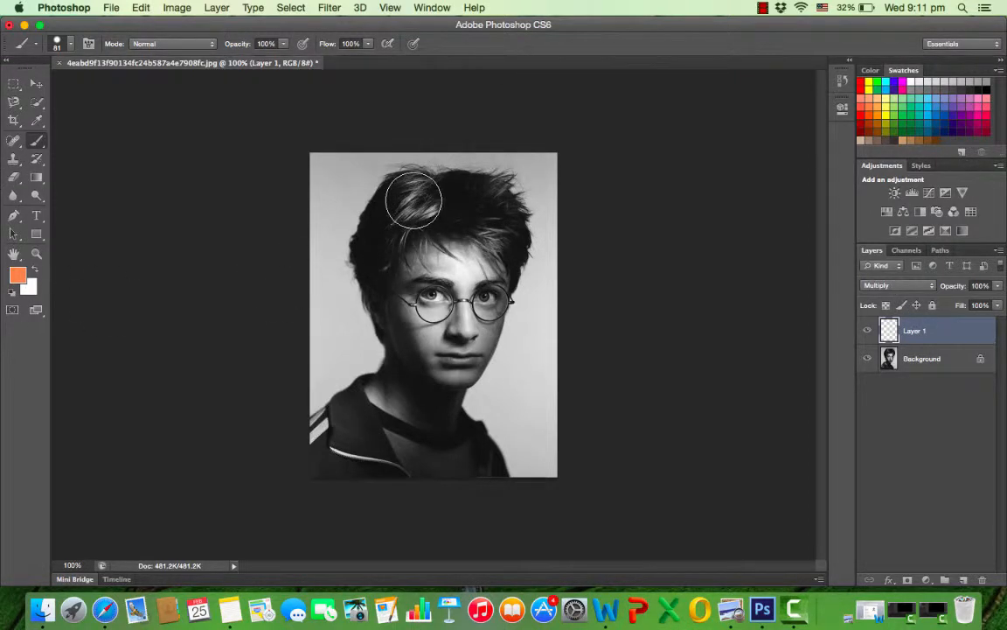
pyautogui.moveTo(411, 200)
pyautogui.mouseDown()
pyautogui.moveTo(408, 218)
pyautogui.moveTo(463, 203)
pyautogui.moveTo(411, 209)
pyautogui.moveTo(384, 225)
pyautogui.moveTo(378, 248)
pyautogui.moveTo(425, 209)
pyautogui.moveTo(405, 197)
pyautogui.moveTo(480, 225)
pyautogui.moveTo(488, 200)
pyautogui.moveTo(496, 217)
pyautogui.moveTo(474, 202)
pyautogui.moveTo(461, 202)
pyautogui.moveTo(462, 212)
pyautogui.moveTo(499, 223)
pyautogui.moveTo(458, 192)
pyautogui.mouseUp()
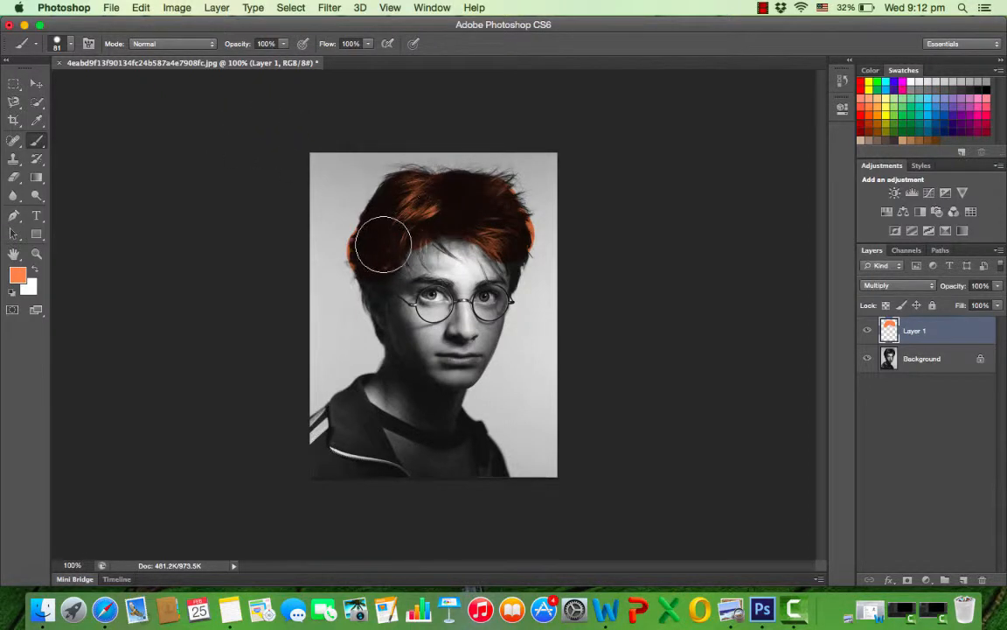
# Paint the remaining hair edges orange with a 37 px brush and erase the colour spilling onto the background.
pyautogui.click(70, 44)
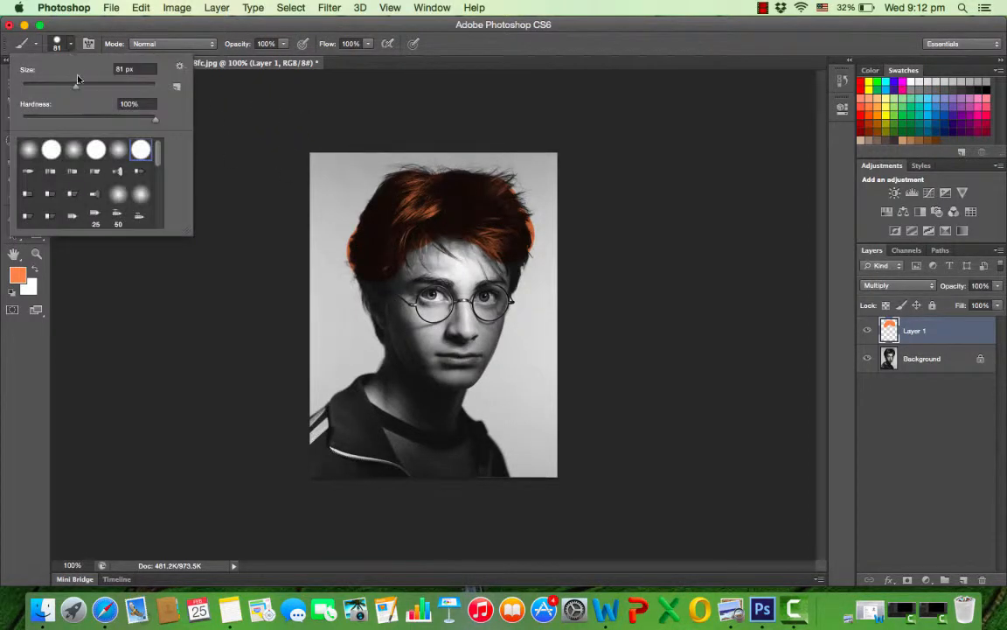
pyautogui.moveTo(75, 89); pyautogui.dragTo(41, 92)
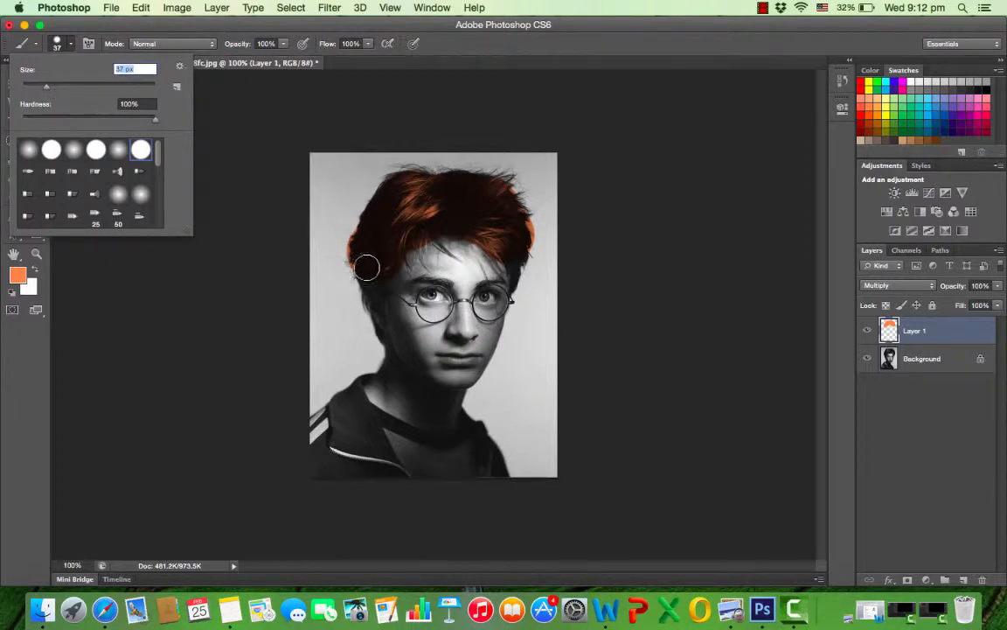
pyautogui.click(334, 241)
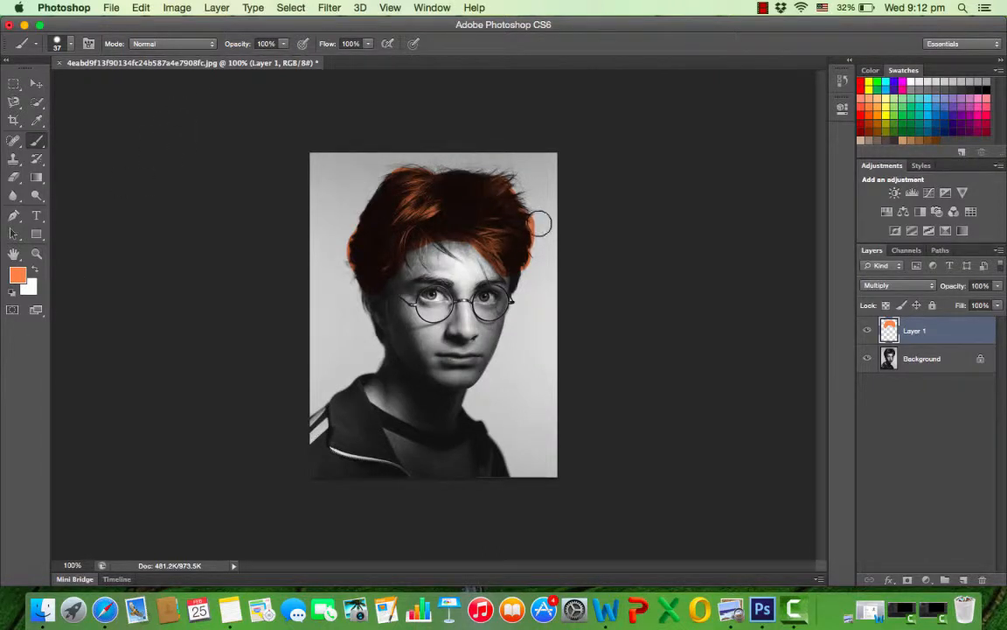
pyautogui.click(15, 177)
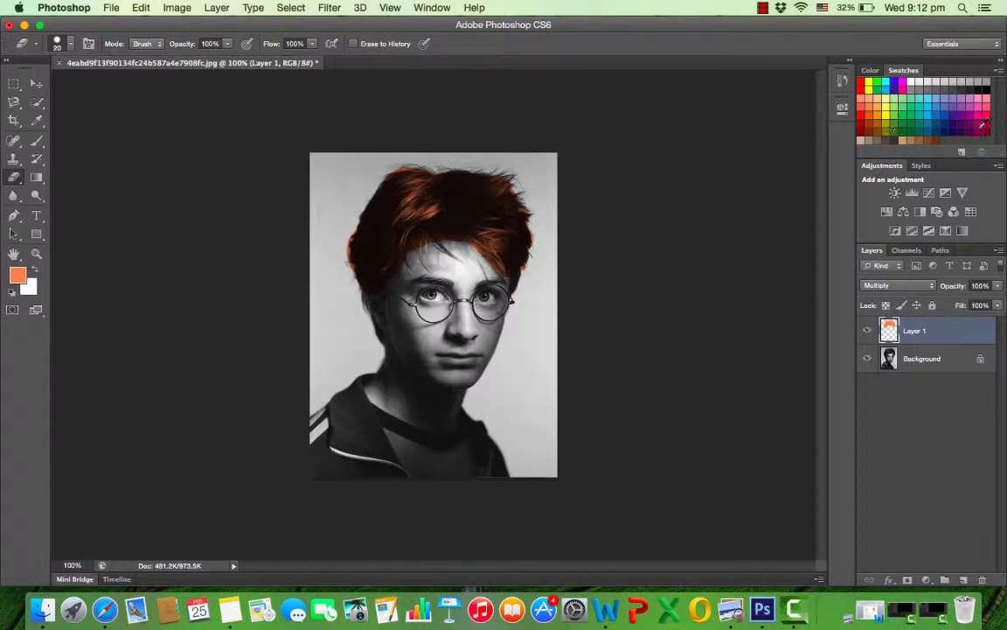
# Set the foreground colour to a blue swatch and enlarge the eraser to 153 px.
pyautogui.click(935, 114)
pyautogui.click(72, 48)
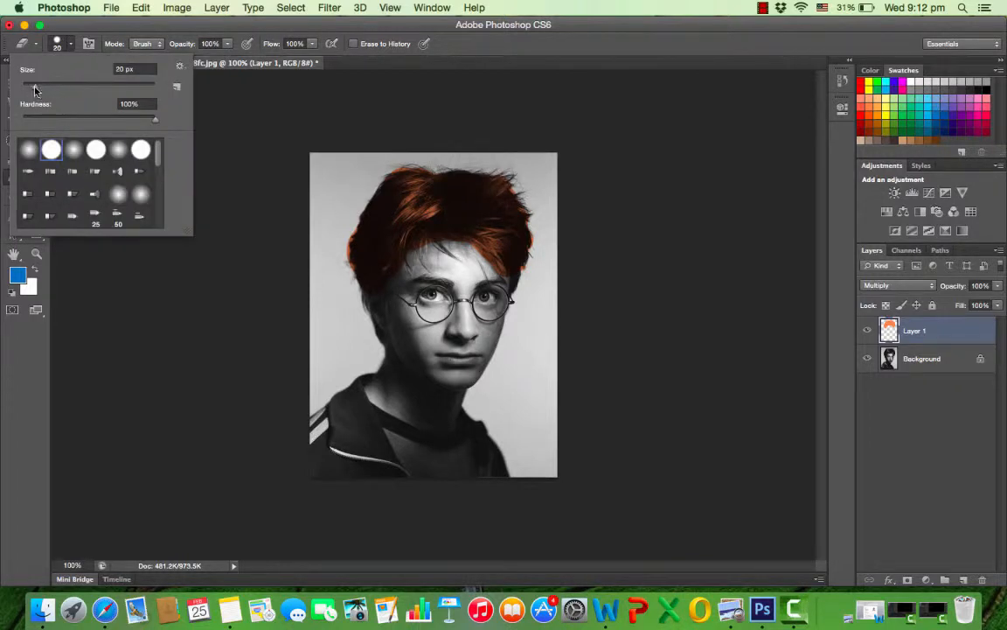
pyautogui.moveTo(35, 89); pyautogui.dragTo(105, 89)
pyautogui.click(297, 157)
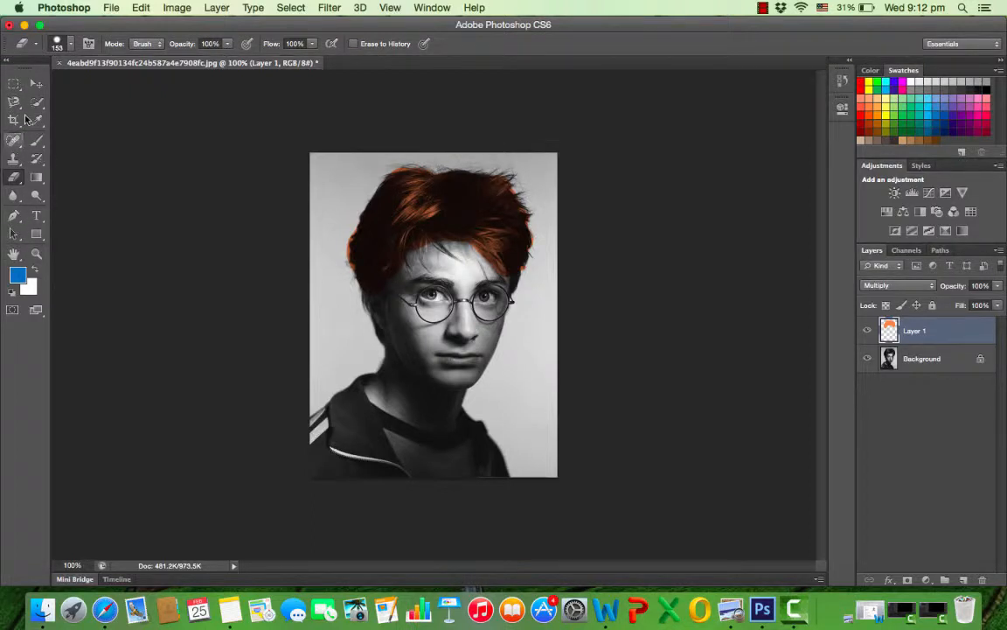
# Paint the background around the head and shoulders blue on Layer 1 with a 129 px brush.
pyautogui.click(36, 141)
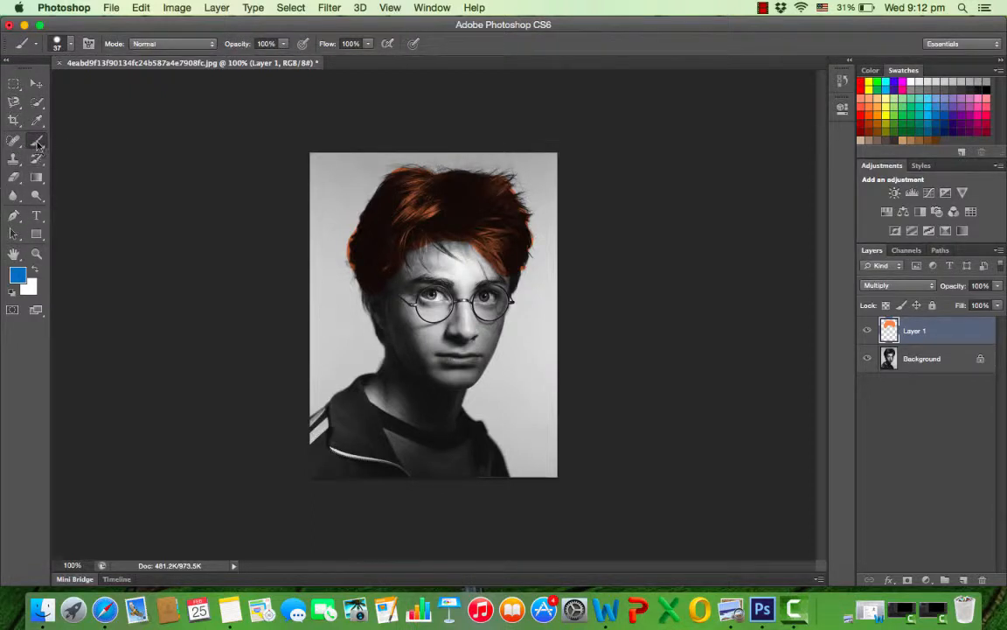
pyautogui.click(71, 44)
pyautogui.moveTo(49, 87); pyautogui.dragTo(94, 88)
pyautogui.moveTo(336, 179)
pyautogui.mouseDown()
pyautogui.moveTo(313, 209)
pyautogui.moveTo(308, 241)
pyautogui.moveTo(327, 347)
pyautogui.moveTo(300, 367)
pyautogui.moveTo(325, 324)
pyautogui.mouseUp()
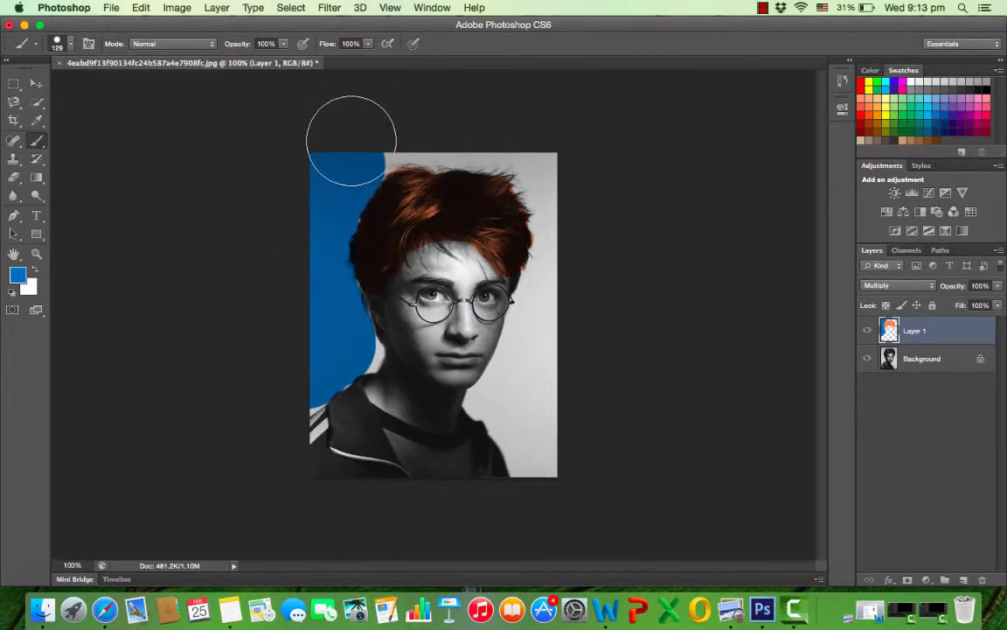
pyautogui.moveTo(350, 140)
pyautogui.mouseDown()
pyautogui.moveTo(450, 112)
pyautogui.moveTo(517, 129)
pyautogui.moveTo(576, 198)
pyautogui.moveTo(575, 280)
pyautogui.moveTo(542, 347)
pyautogui.moveTo(539, 396)
pyautogui.moveTo(555, 444)
pyautogui.moveTo(547, 450)
pyautogui.moveTo(525, 398)
pyautogui.mouseUp()
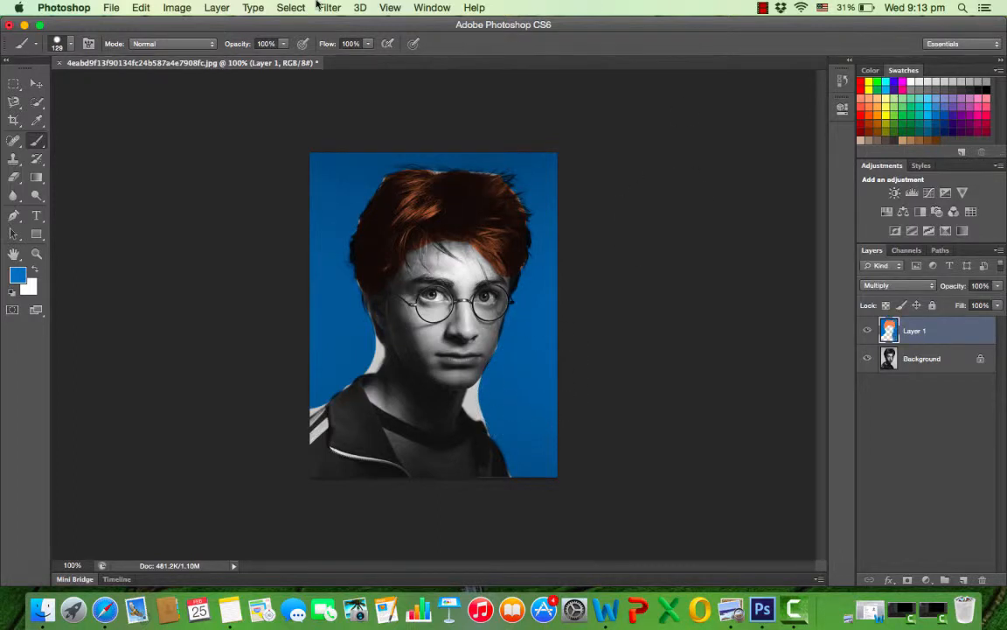
# Fill the unpainted background gaps on both sides of the neck with blue using a 43 px brush.
pyautogui.click(71, 45)
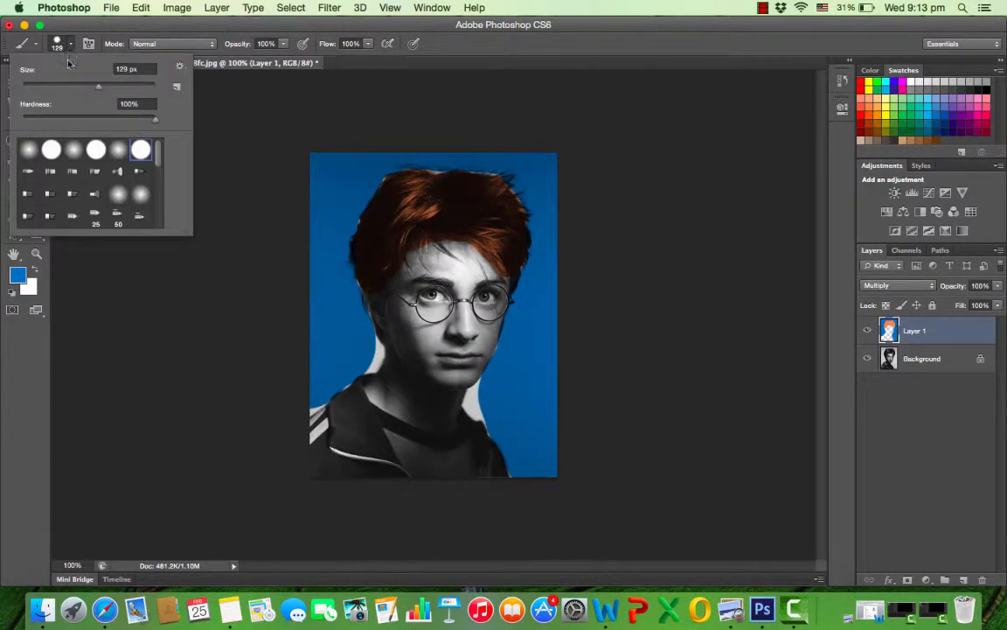
pyautogui.moveTo(100, 91); pyautogui.dragTo(50, 87)
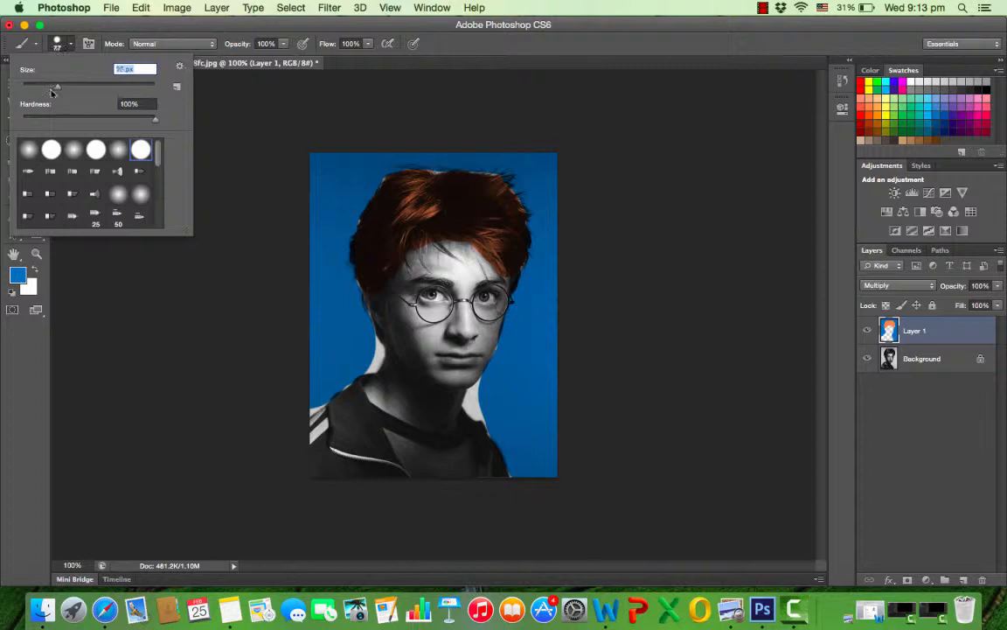
pyautogui.click(362, 345)
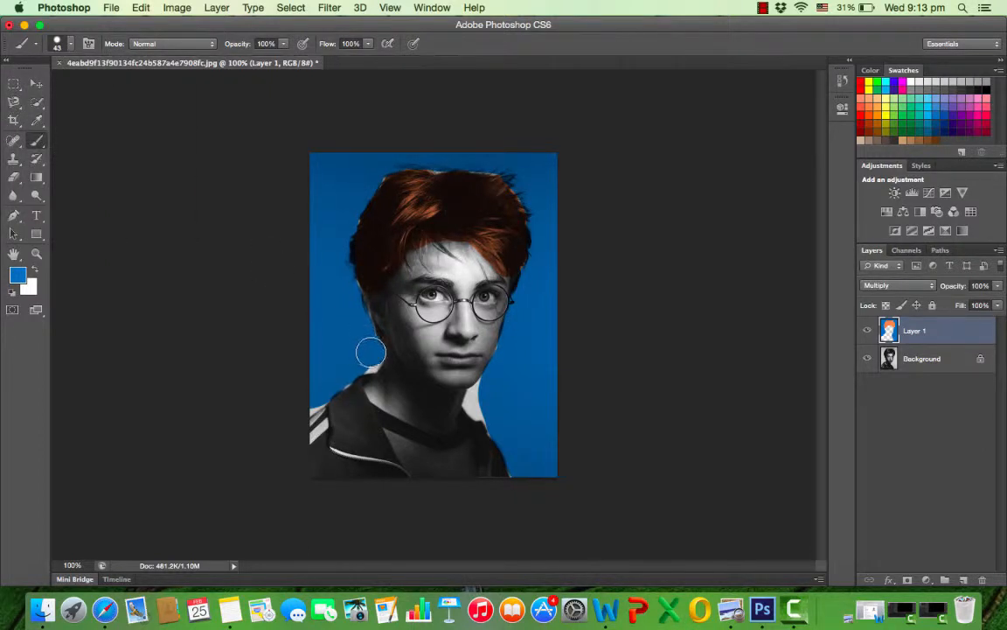
pyautogui.moveTo(477, 400)
pyautogui.mouseDown()
pyautogui.moveTo(483, 410)
pyautogui.moveTo(482, 397)
pyautogui.mouseUp()
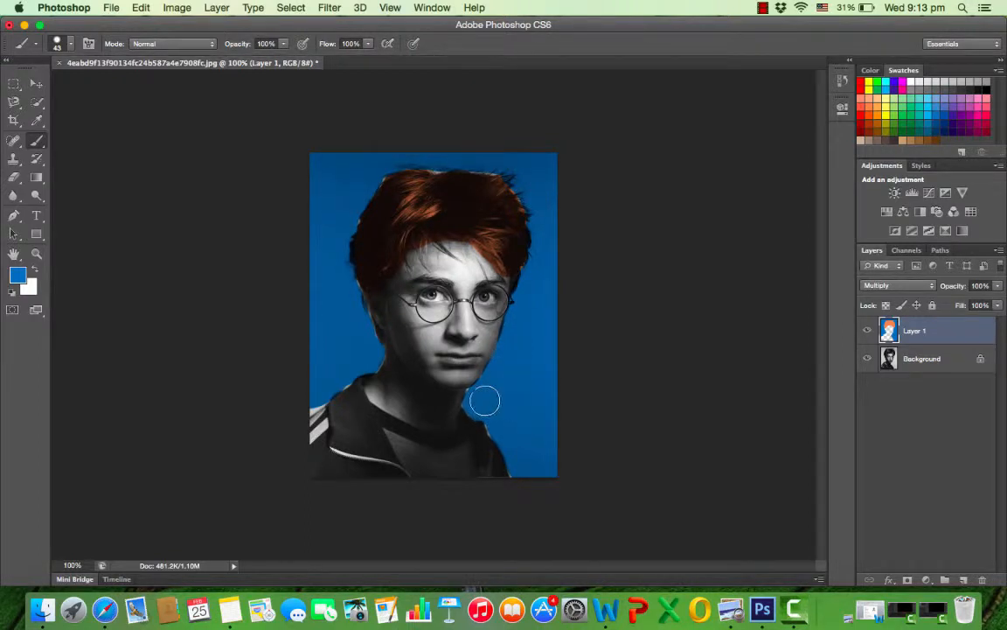
# Brush blue onto the cheek beside the mouth and erase the spill with a 39 px eraser.
pyautogui.moveTo(497, 367)
pyautogui.mouseDown()
pyautogui.moveTo(490, 338)
pyautogui.moveTo(518, 370)
pyautogui.mouseUp()
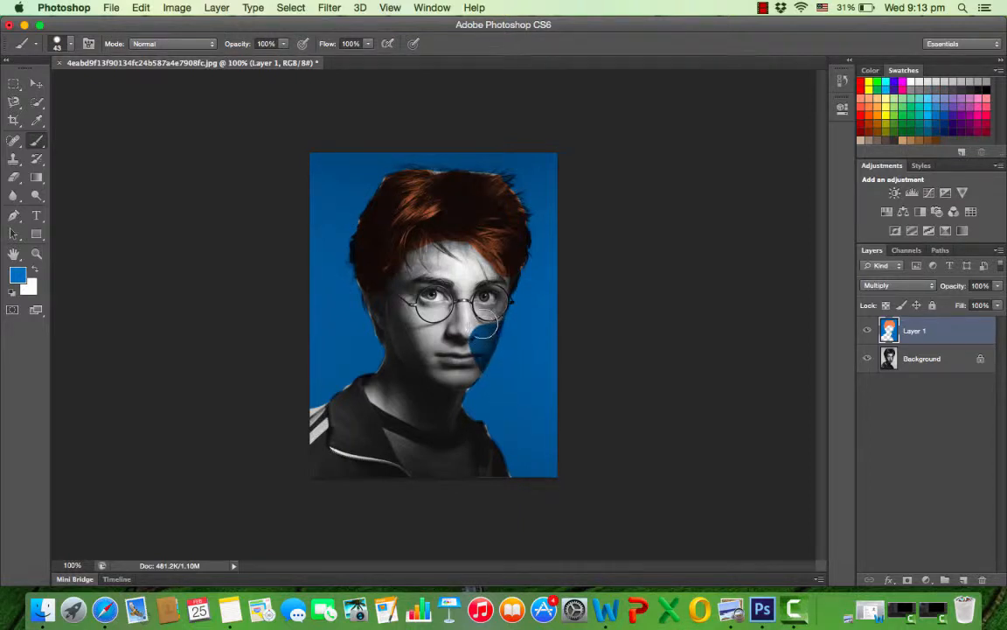
pyautogui.click(14, 176)
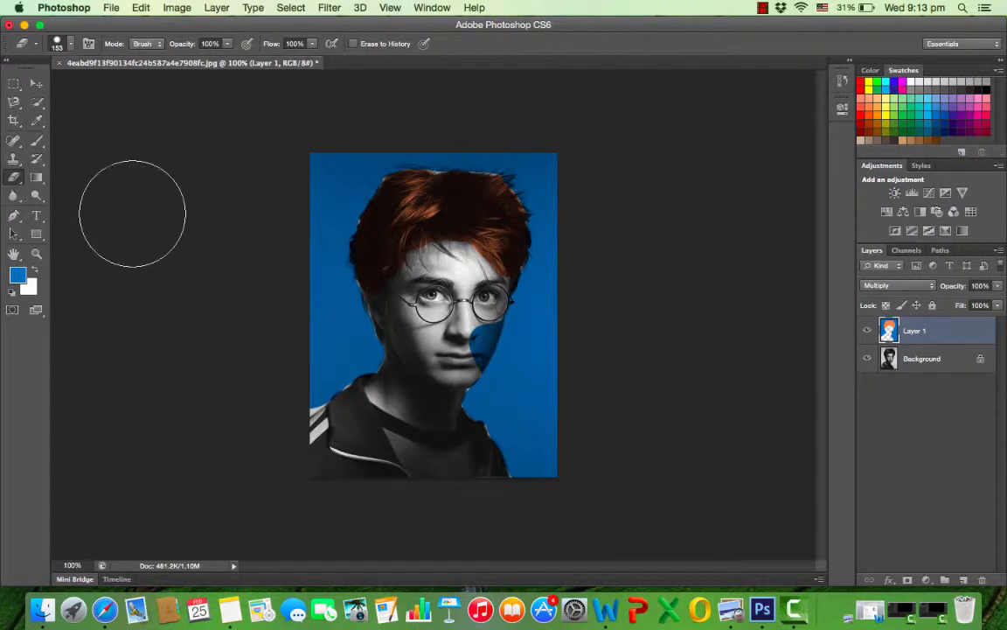
pyautogui.click(70, 48)
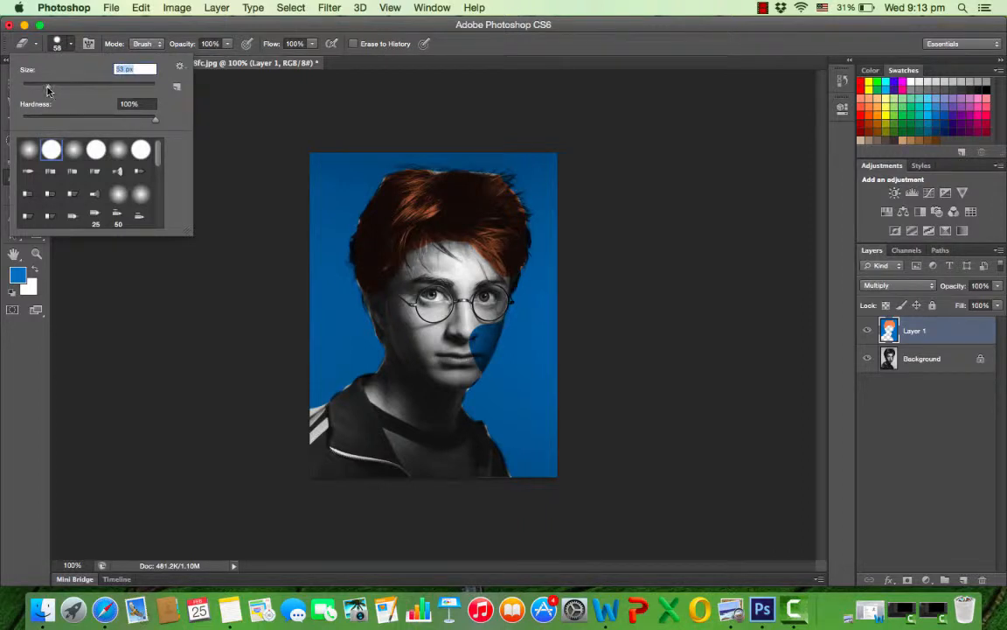
pyautogui.moveTo(48, 90); pyautogui.dragTo(46, 90)
pyautogui.click(467, 360)
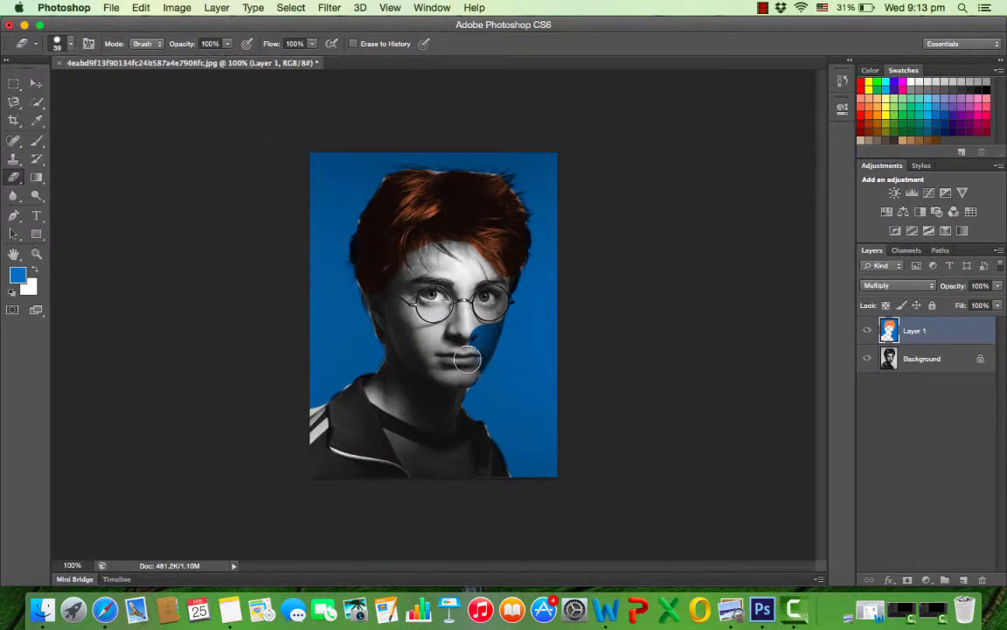
pyautogui.moveTo(467, 359)
pyautogui.mouseDown()
pyautogui.moveTo(477, 323)
pyautogui.moveTo(473, 360)
pyautogui.moveTo(481, 335)
pyautogui.moveTo(434, 306)
pyautogui.moveTo(422, 338)
pyautogui.moveTo(471, 351)
pyautogui.mouseUp()
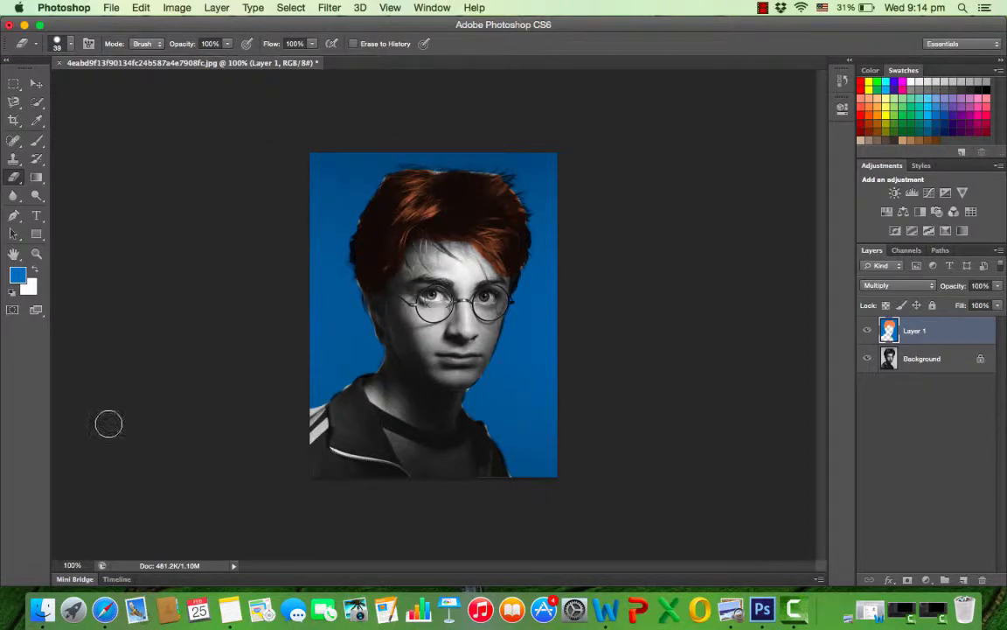
# Set the foreground colour to a light yellow swatch and paint the jacket and shirt on Layer 1 with a 43 px brush.
pyautogui.click(886, 106)
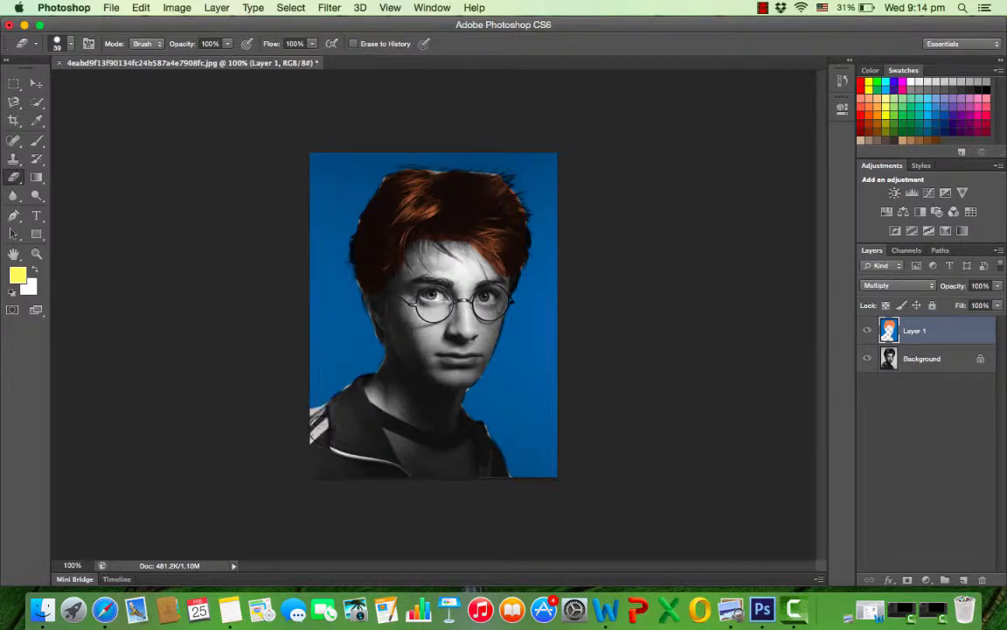
pyautogui.click(37, 142)
pyautogui.moveTo(321, 404); pyautogui.dragTo(331, 433)
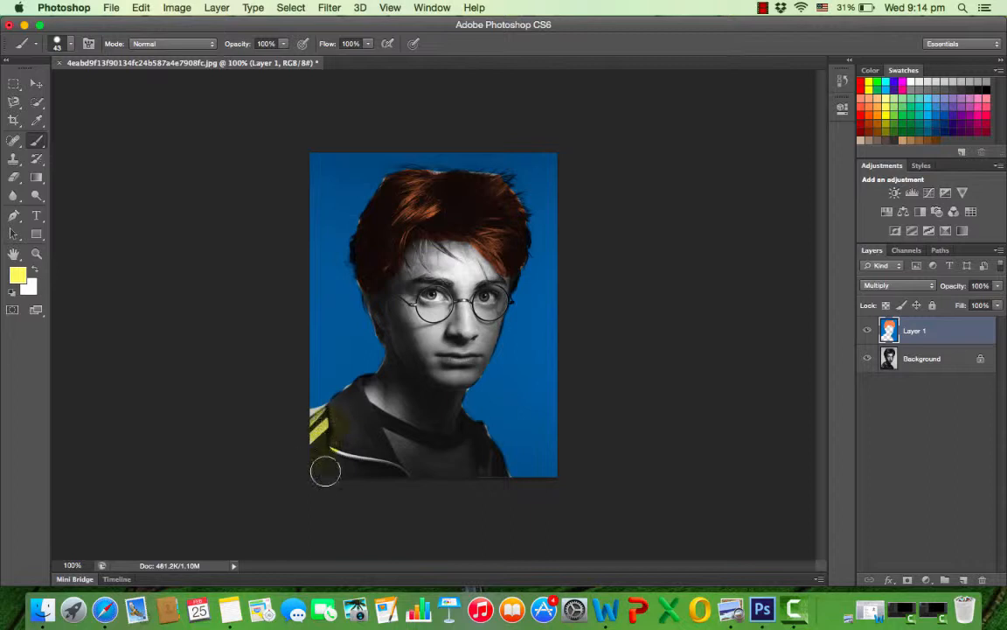
pyautogui.moveTo(325, 471)
pyautogui.mouseDown()
pyautogui.moveTo(364, 421)
pyautogui.moveTo(341, 409)
pyautogui.moveTo(376, 456)
pyautogui.moveTo(337, 459)
pyautogui.moveTo(428, 473)
pyautogui.moveTo(375, 440)
pyautogui.moveTo(444, 469)
pyautogui.moveTo(484, 470)
pyautogui.moveTo(475, 454)
pyautogui.moveTo(338, 442)
pyautogui.mouseUp()
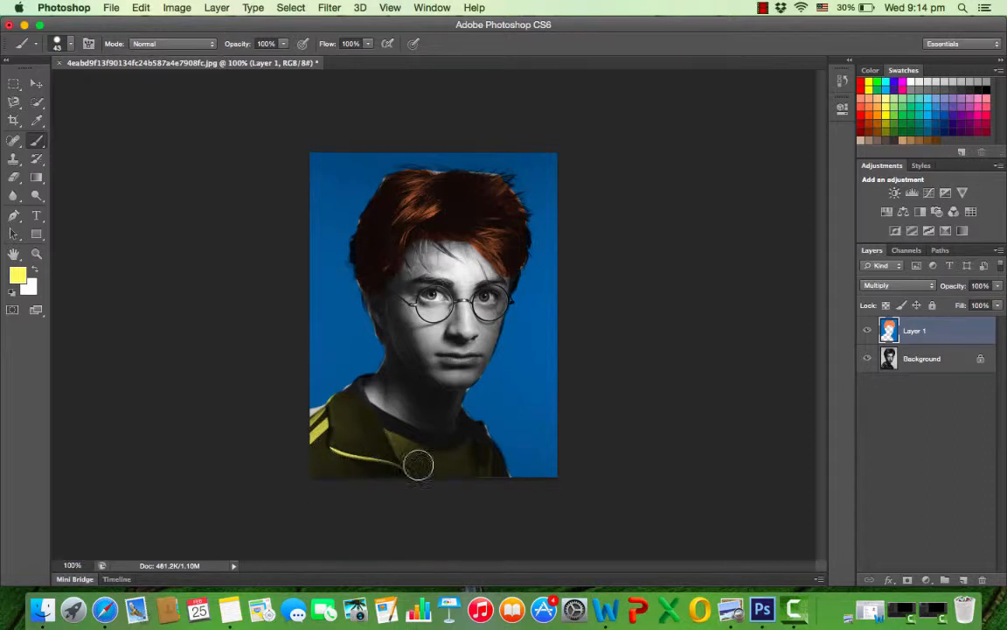
pyautogui.moveTo(419, 464)
pyautogui.mouseDown()
pyautogui.moveTo(496, 481)
pyautogui.moveTo(465, 471)
pyautogui.mouseUp()
# Merge Layer 1 down into the Background and select the entire image with a rectangular marquee for copying.
pyautogui.click(216, 8)
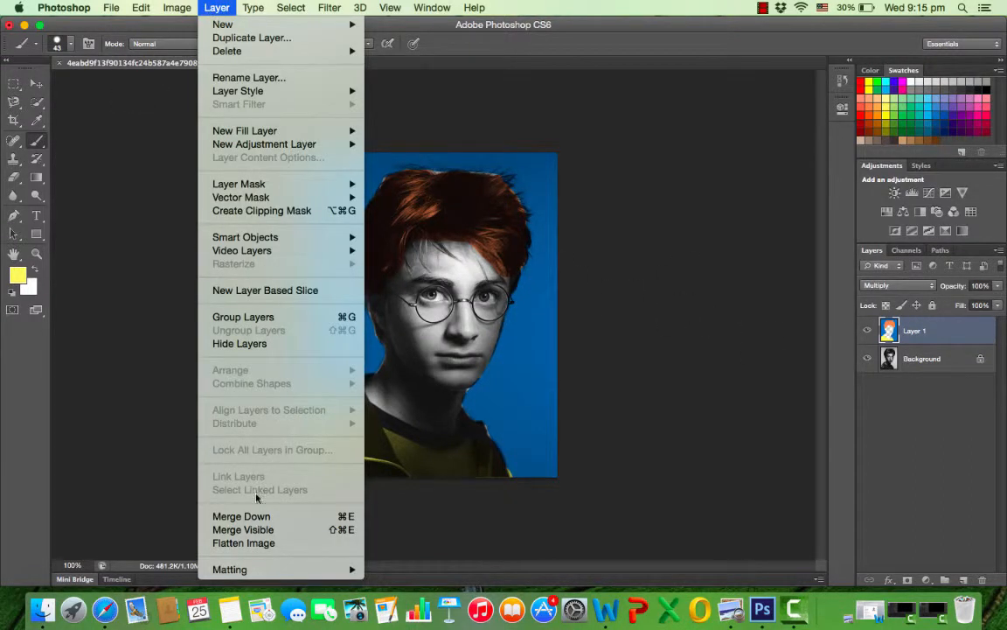
pyautogui.click(260, 517)
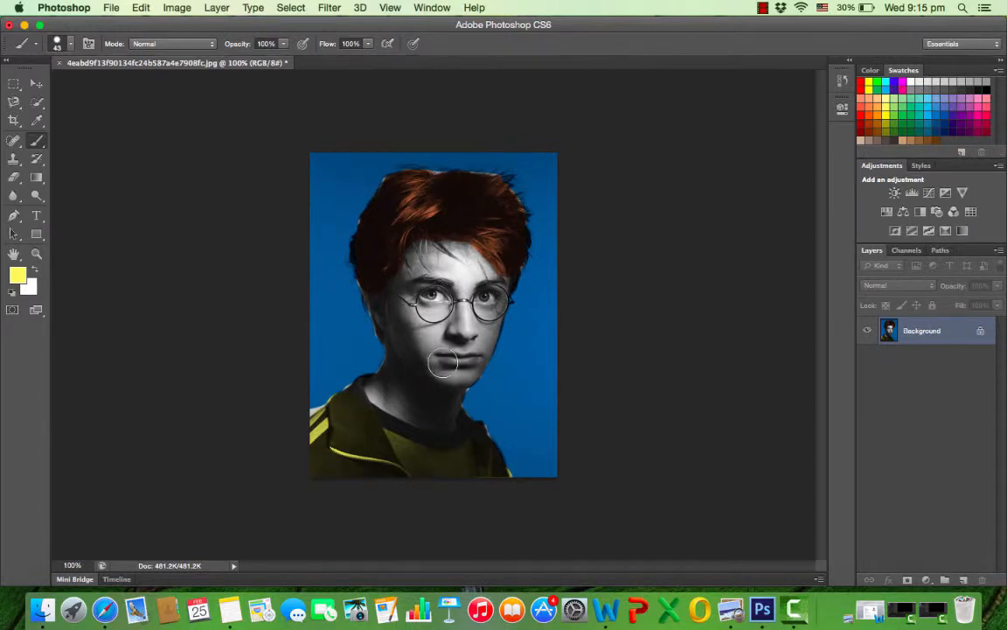
pyautogui.click(14, 80)
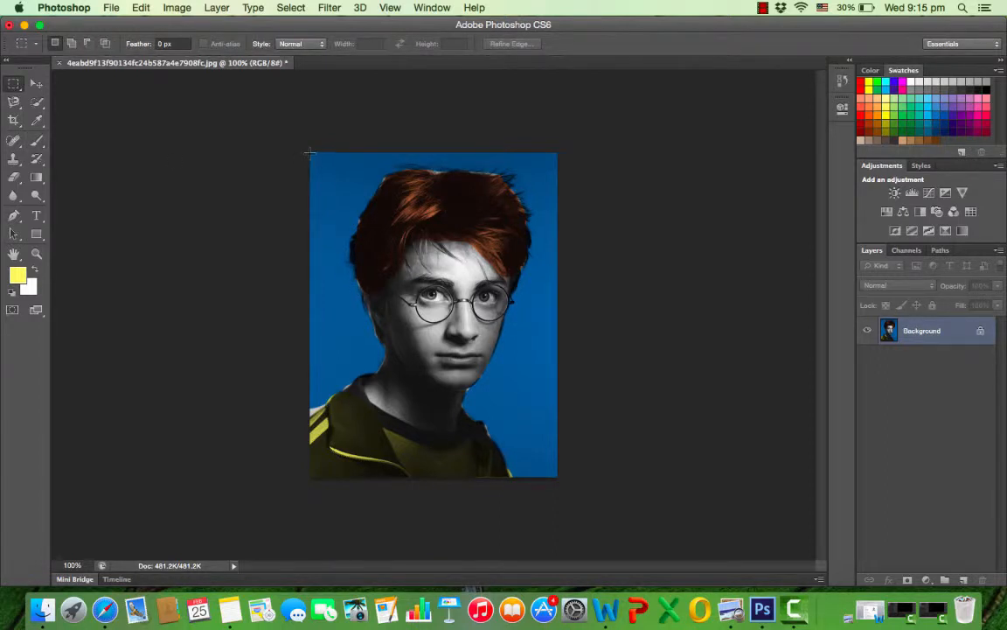
pyautogui.moveTo(310, 150); pyautogui.dragTo(567, 480)
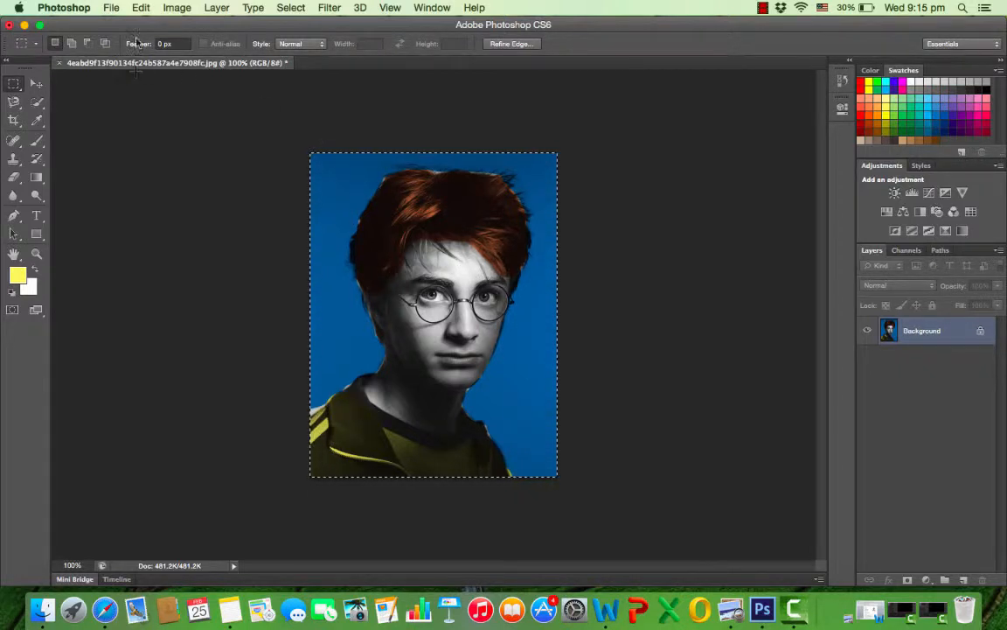
# Create a new transparent document 708 pixels wide and 928 pixels high.
pyautogui.click(112, 8)
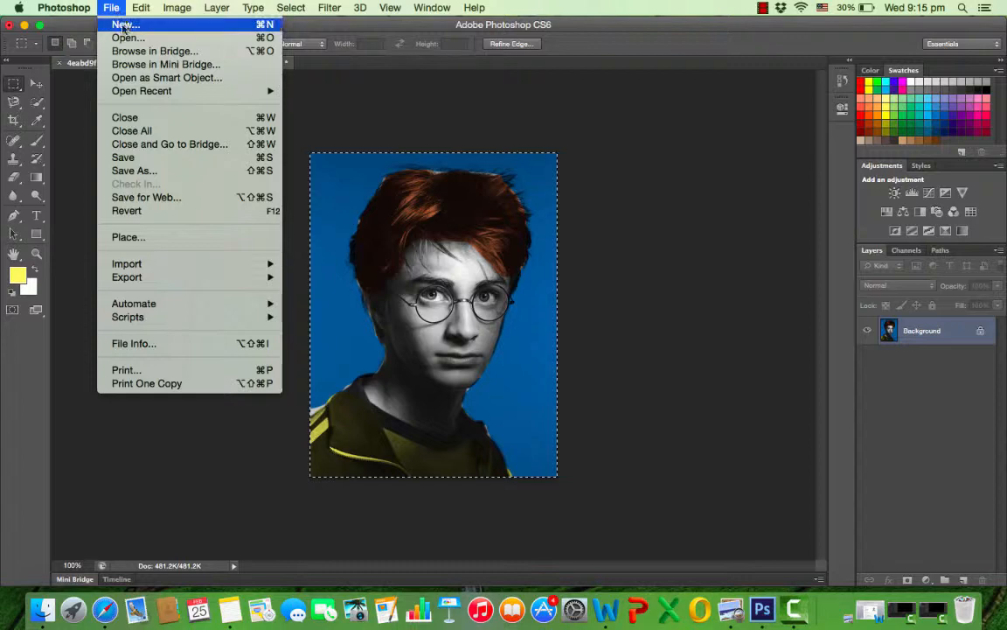
pyautogui.click(118, 25)
pyautogui.moveTo(735, 126); pyautogui.dragTo(601, 137)
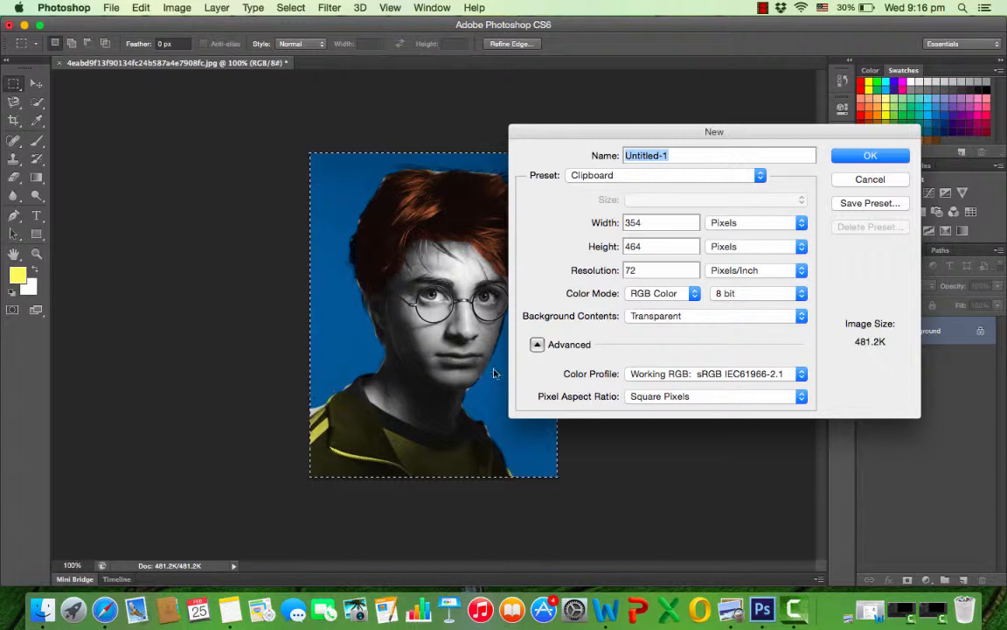
pyautogui.doubleClick(632, 224)
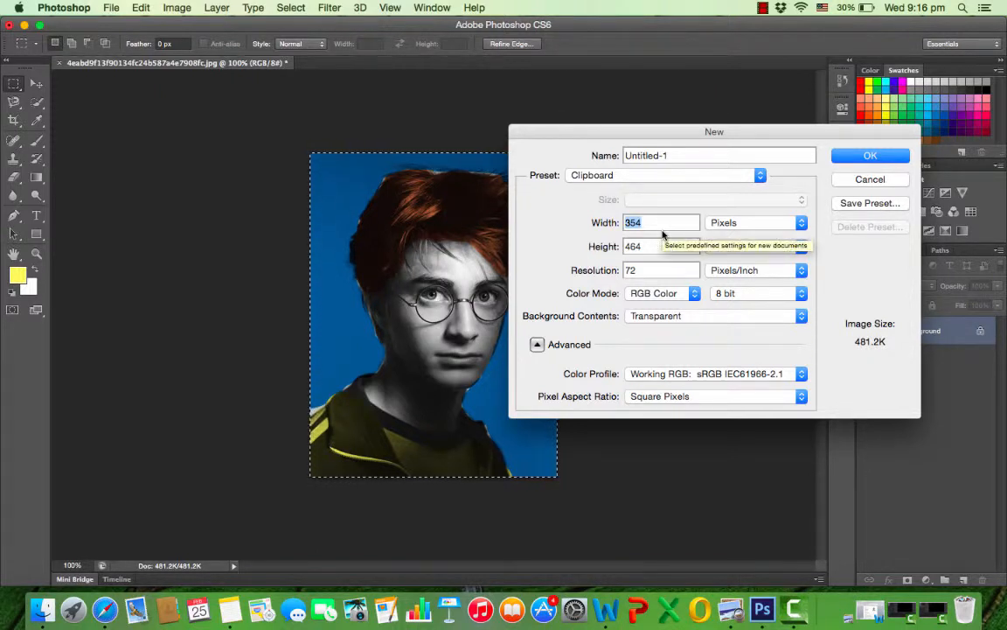
pyautogui.press('BackSpace')
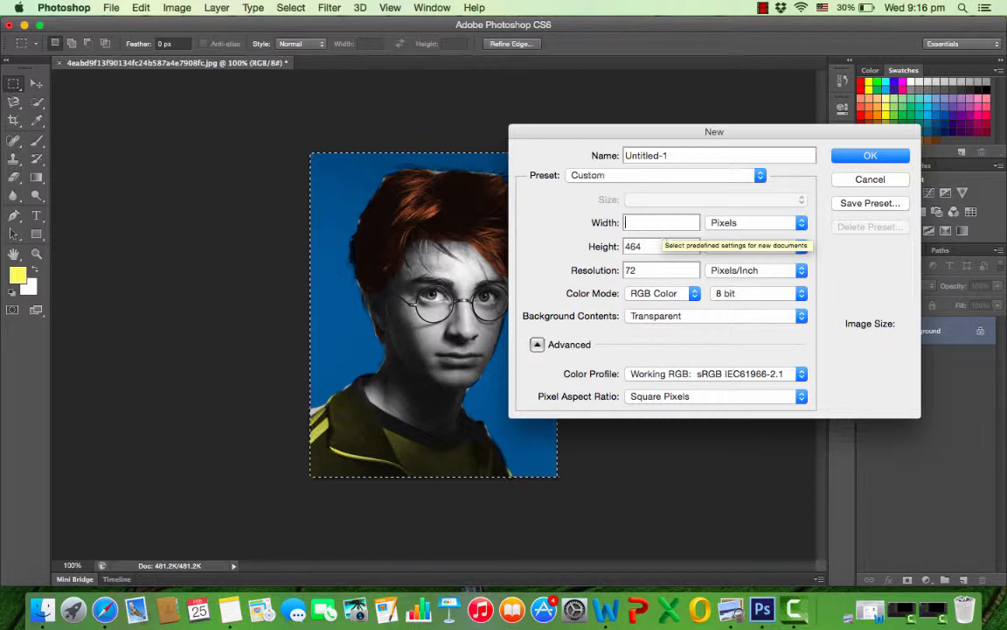
pyautogui.write('708')
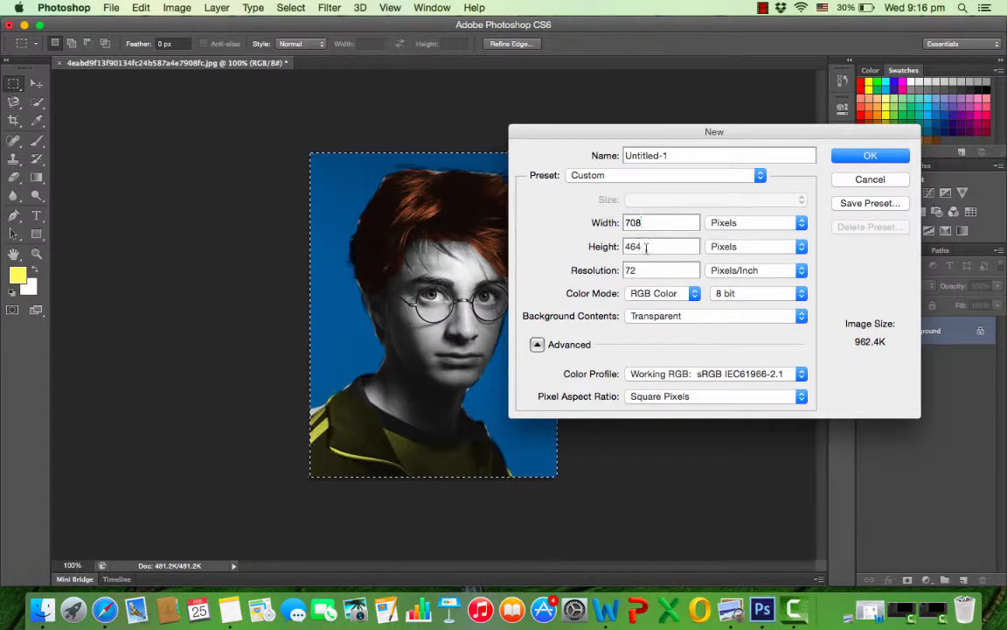
pyautogui.doubleClick(646, 247)
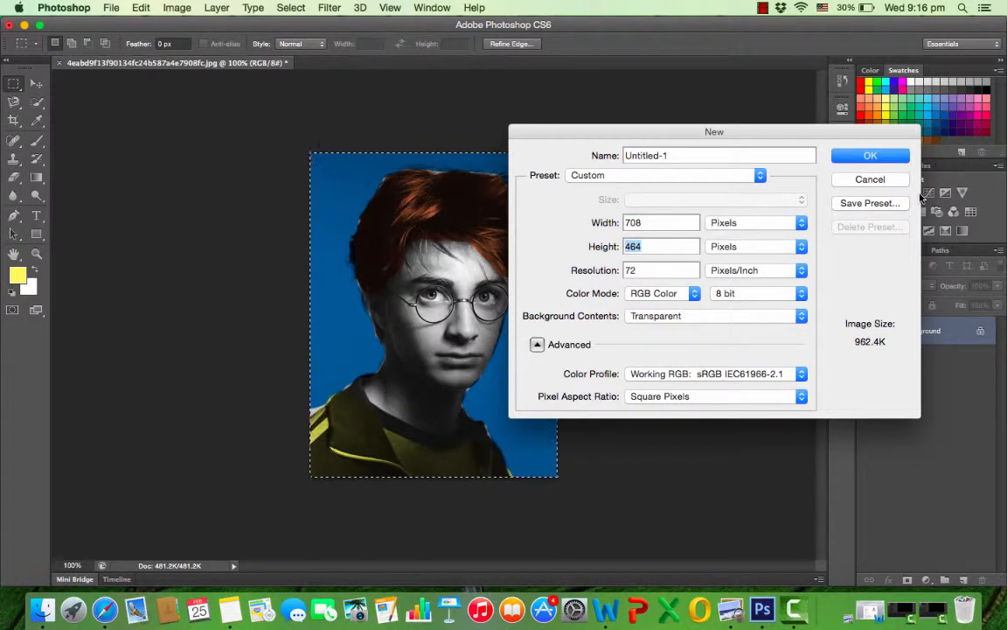
pyautogui.press('BackSpace')
pyautogui.write('928')
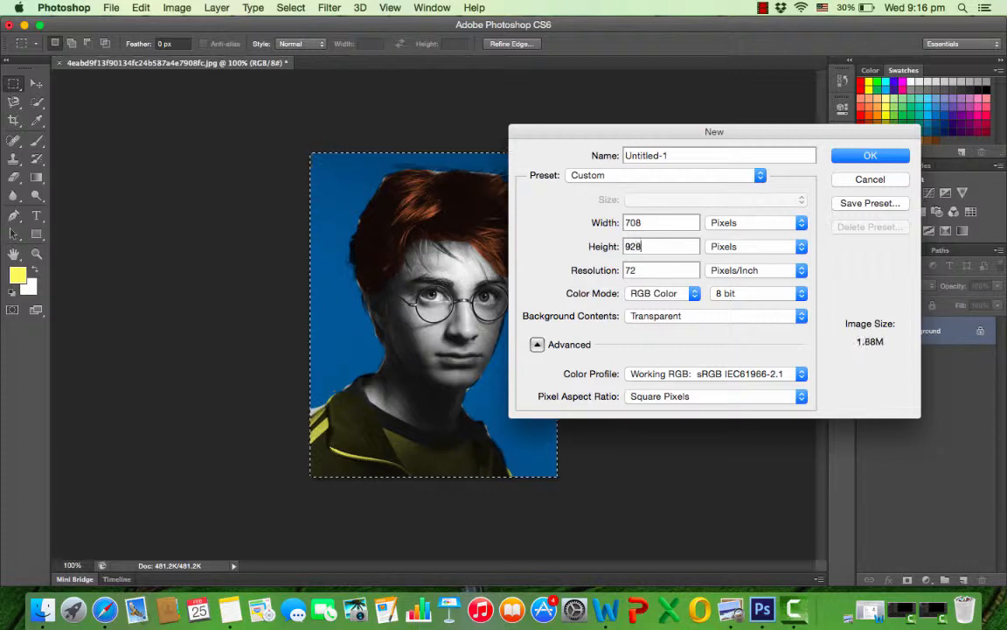
pyautogui.click(871, 156)
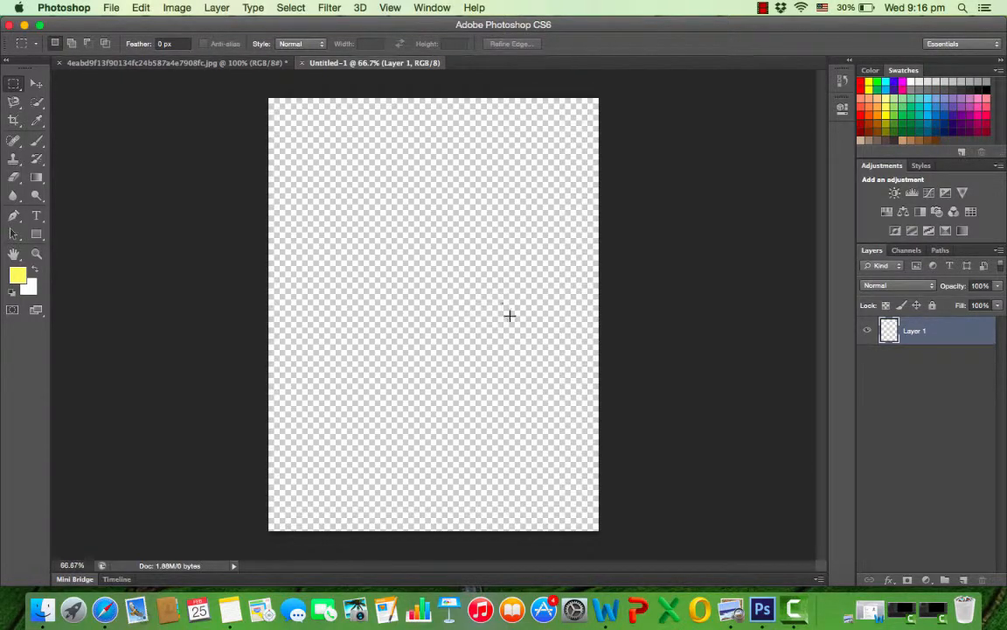
pyautogui.click(220, 64)
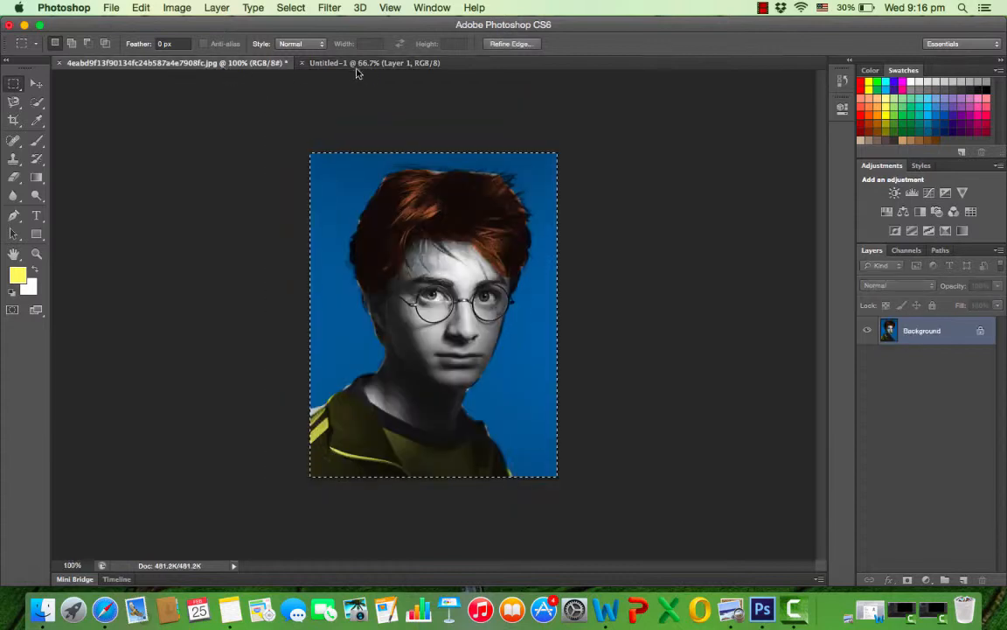
pyautogui.click(354, 64)
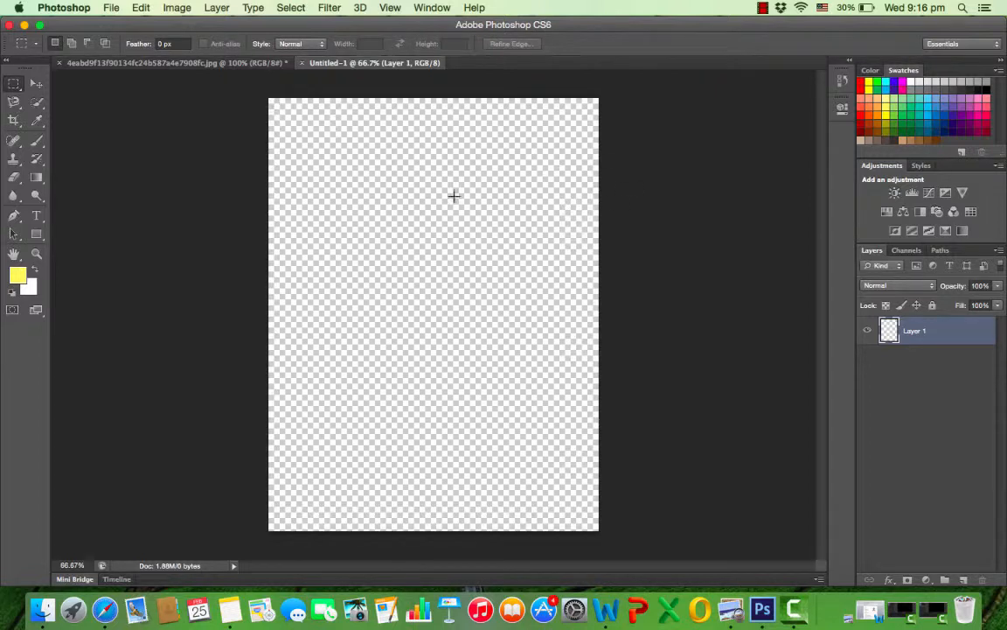
pyautogui.click(181, 62)
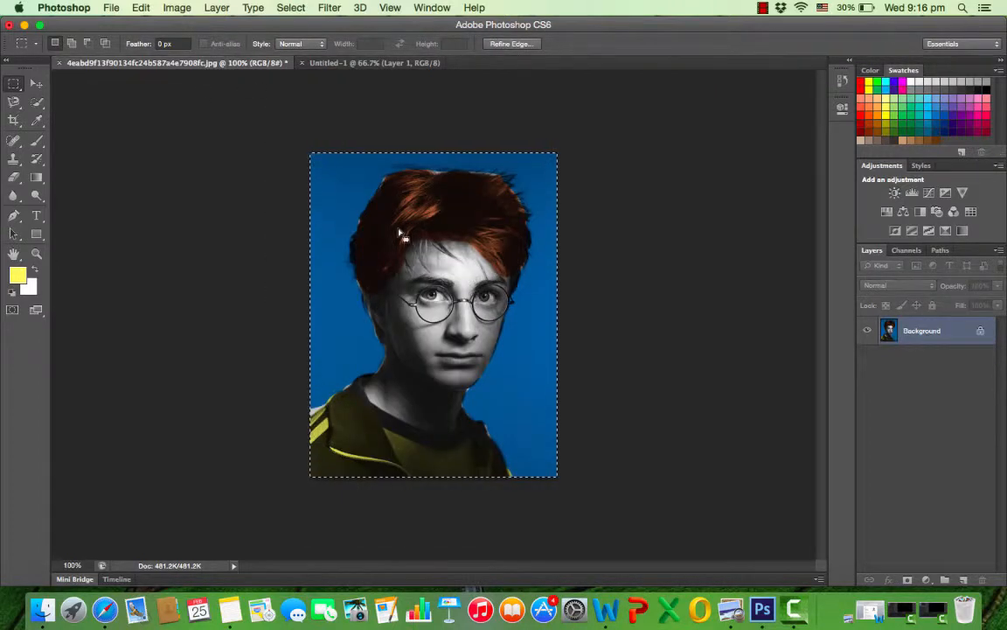
pyautogui.click(368, 63)
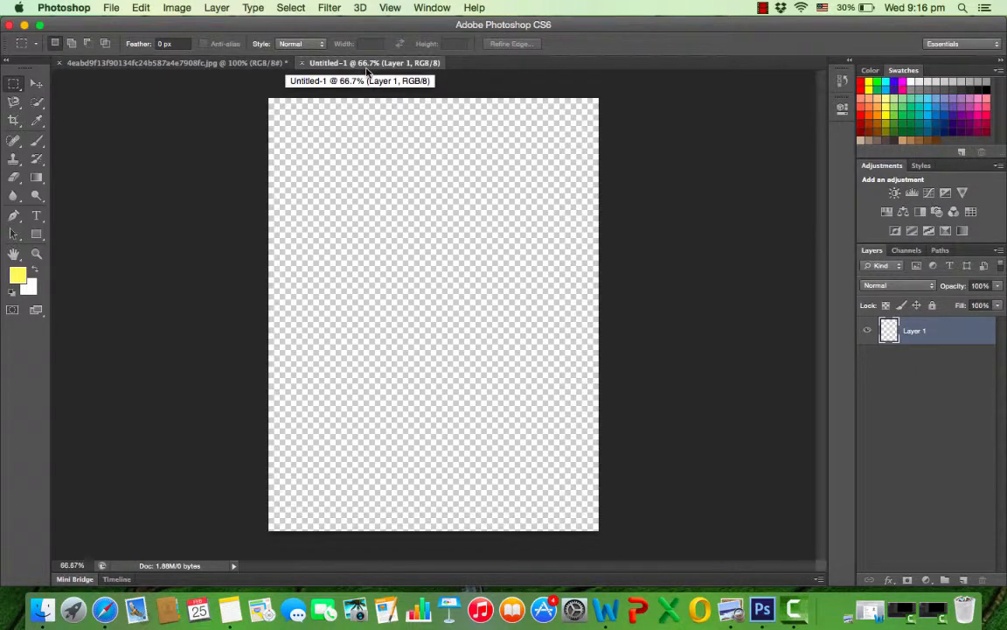
pyautogui.click(247, 65)
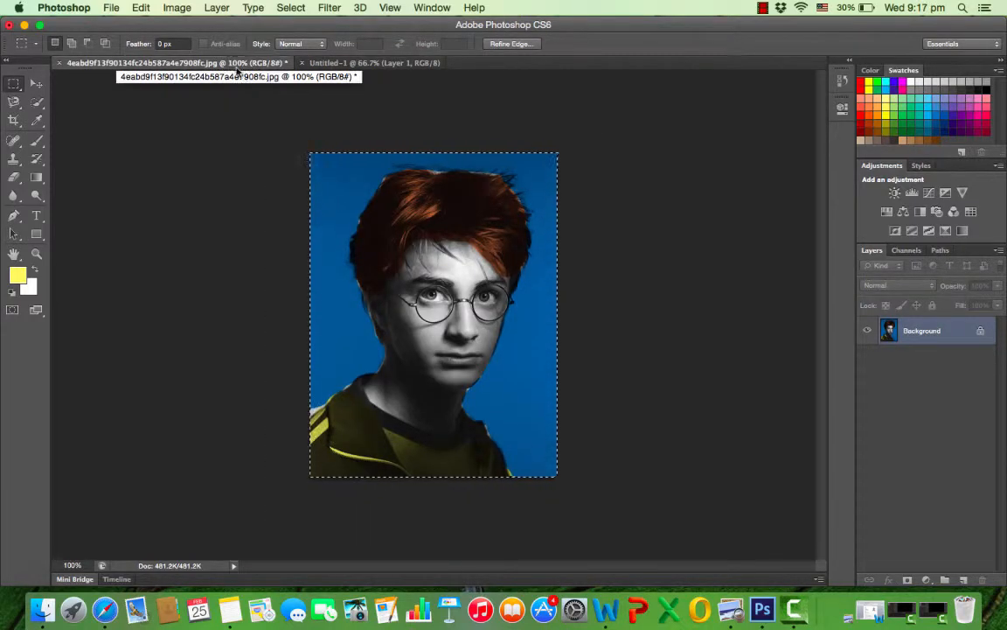
pyautogui.click(315, 61)
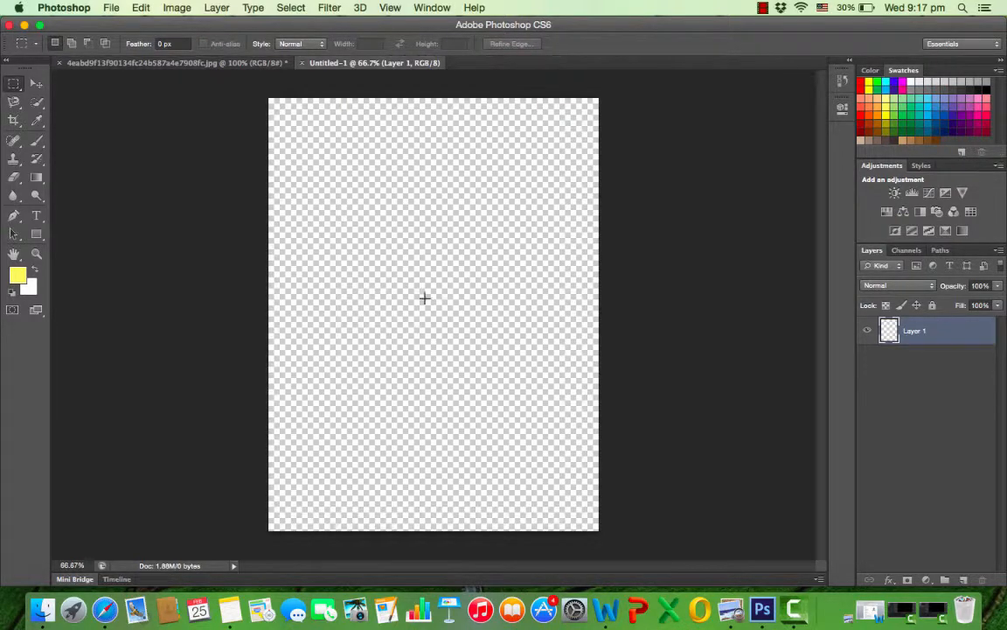
# Paste the copied portrait into the new document and align it with the canvas's upper-left corner.
pyautogui.press('super+v')
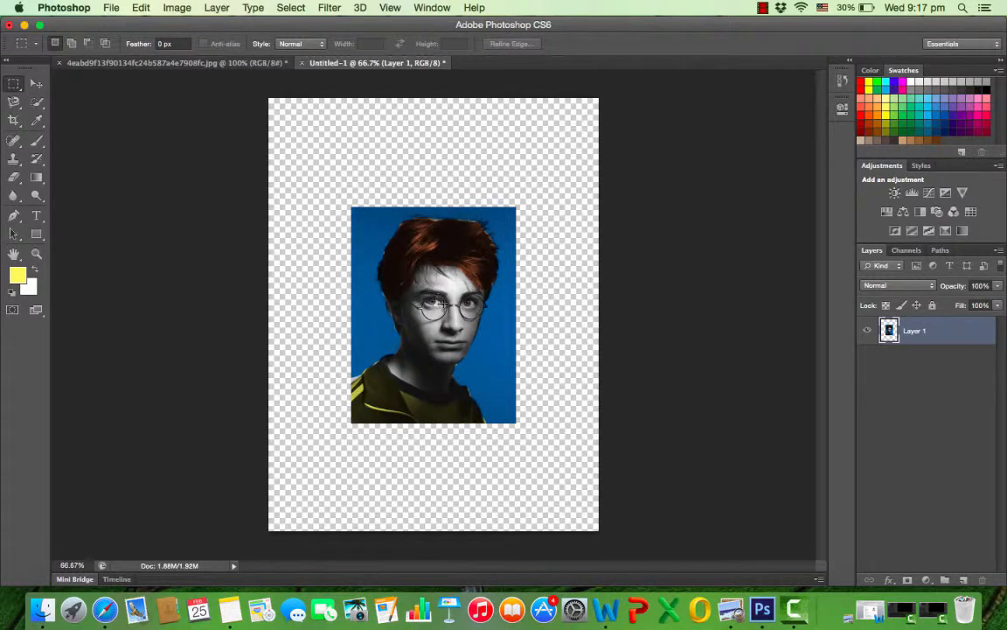
pyautogui.click(36, 83)
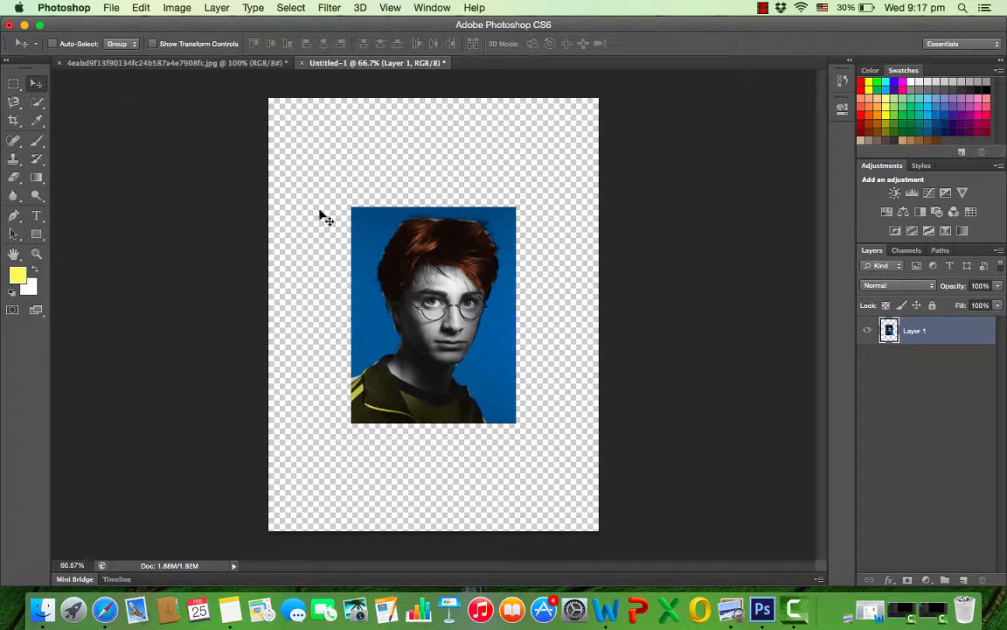
pyautogui.moveTo(454, 296); pyautogui.dragTo(376, 189)
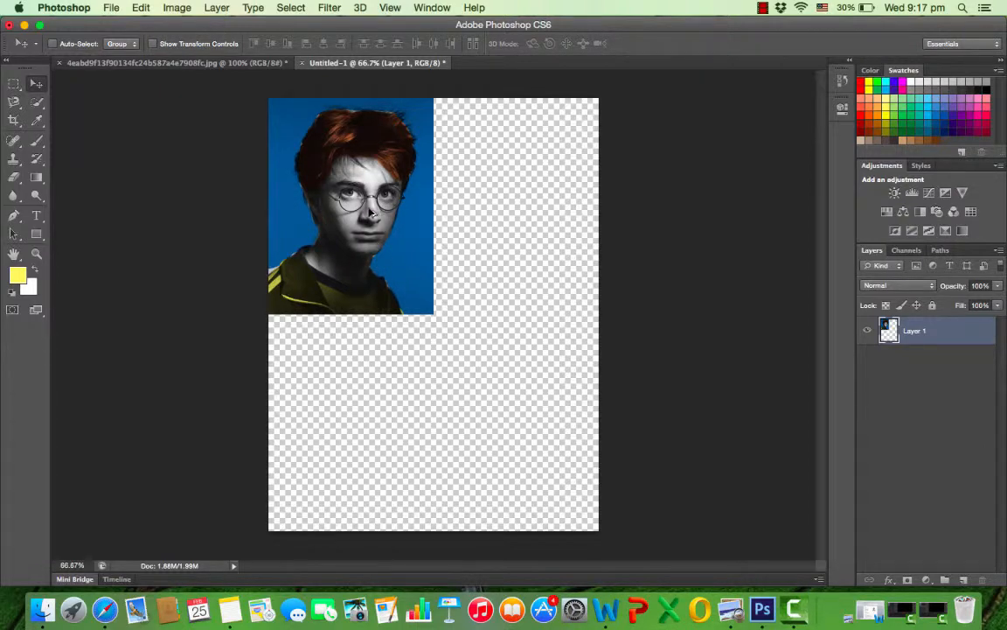
# Duplicate the portrait layer three times and place the copies in the empty quadrants to form a 2 × 2 grid.
pyautogui.moveTo(368, 224); pyautogui.dragTo(505, 444)
pyautogui.press('super+j')
pyautogui.press('super+j')
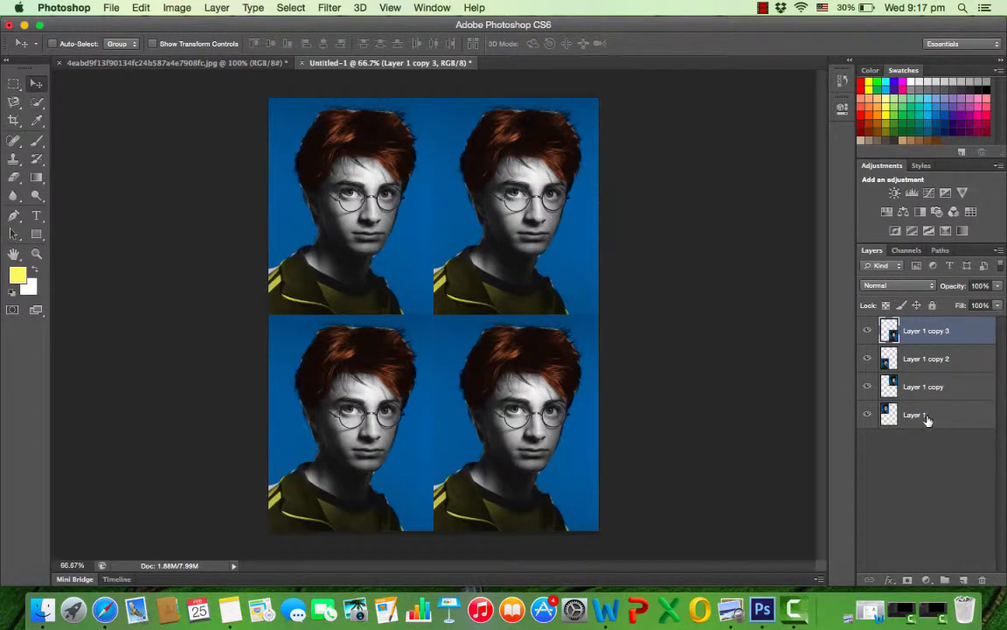
# Select Layer 1 and toggle its visibility to check which portrait in the grid it holds.
pyautogui.click(923, 386)
pyautogui.click(932, 359)
pyautogui.click(949, 419)
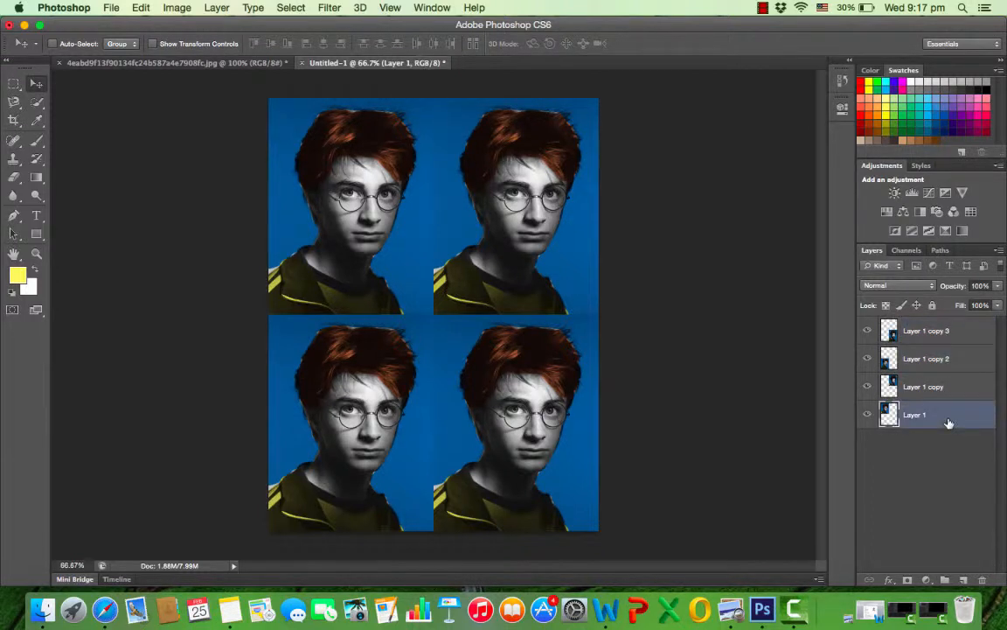
pyautogui.click(867, 416)
pyautogui.click(868, 416)
pyautogui.click(868, 418)
pyautogui.click(867, 417)
pyautogui.click(869, 417)
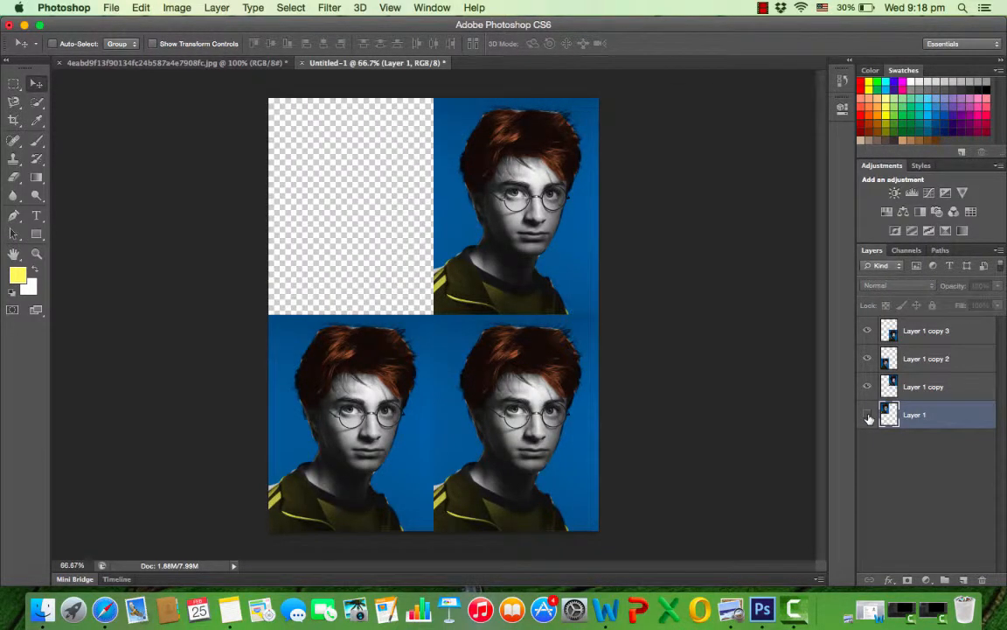
pyautogui.click(868, 417)
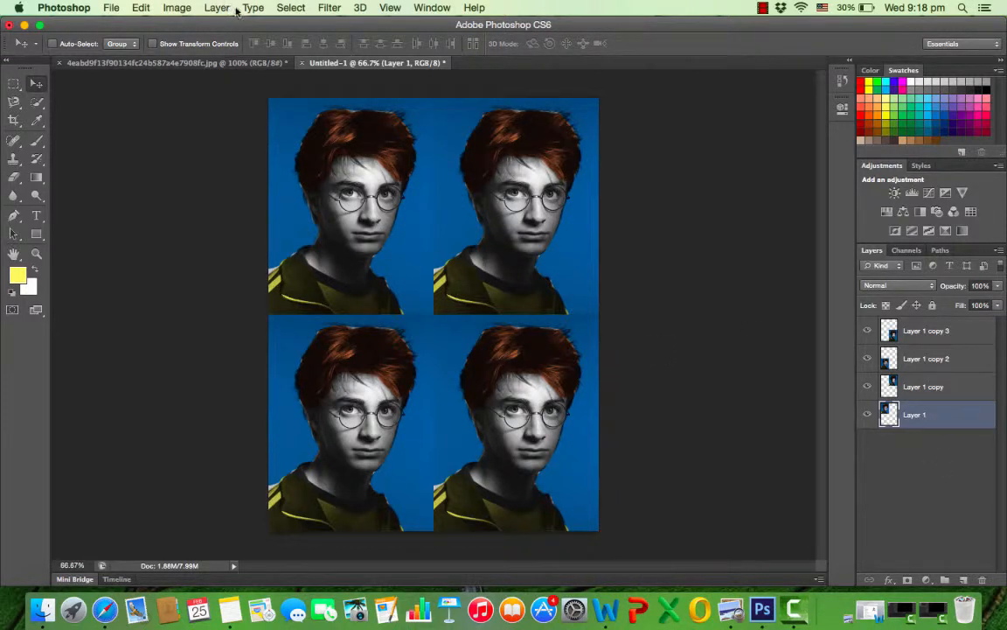
# Shift the hue of the portrait on Layer 1 to -111 with Hue/Saturation.
pyautogui.click(178, 8)
pyautogui.moveTo(182, 52)
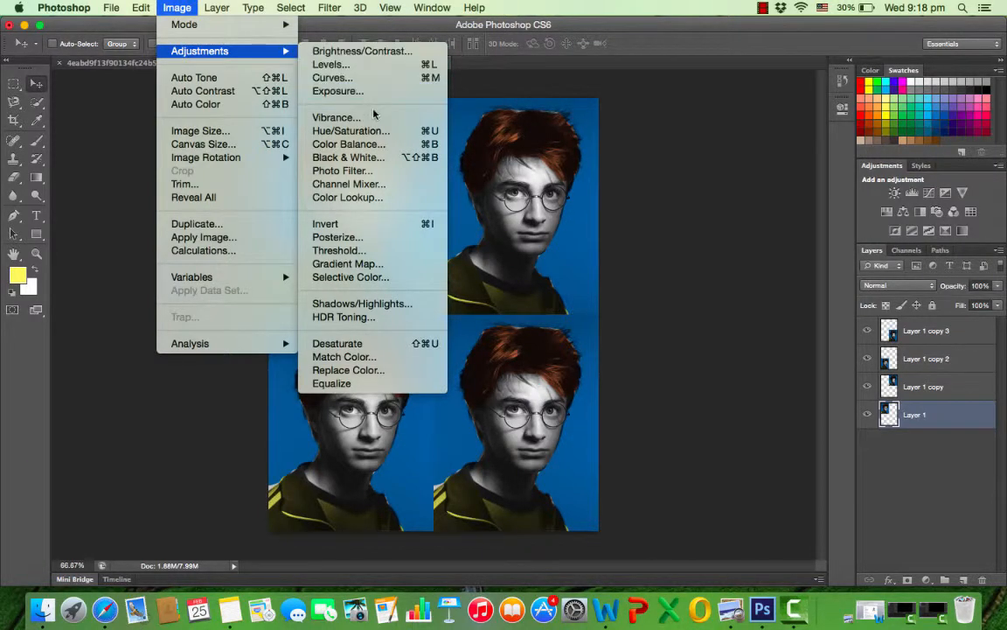
pyautogui.click(378, 131)
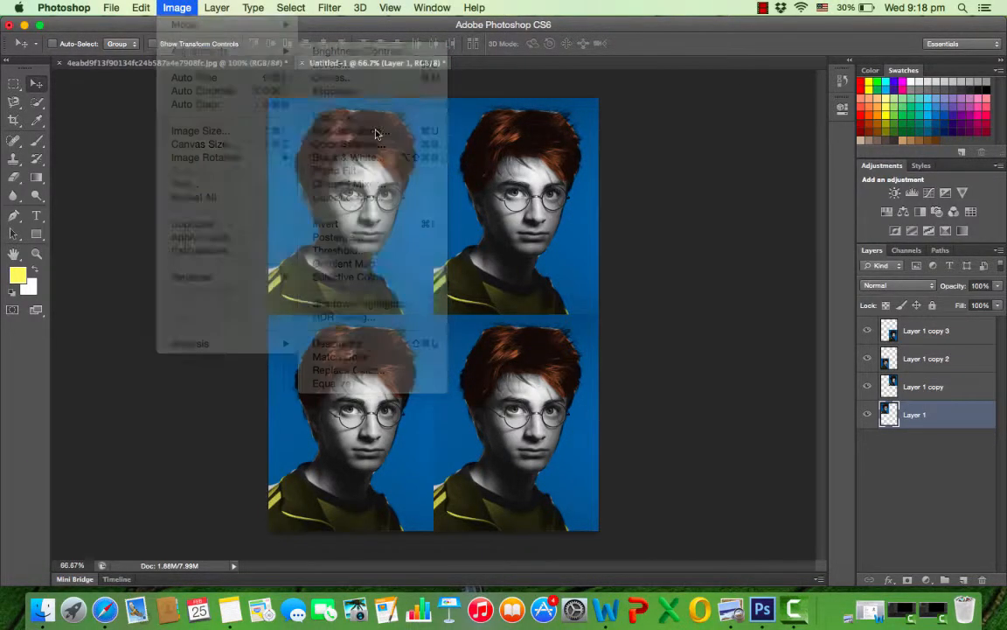
pyautogui.moveTo(662, 156); pyautogui.dragTo(776, 115)
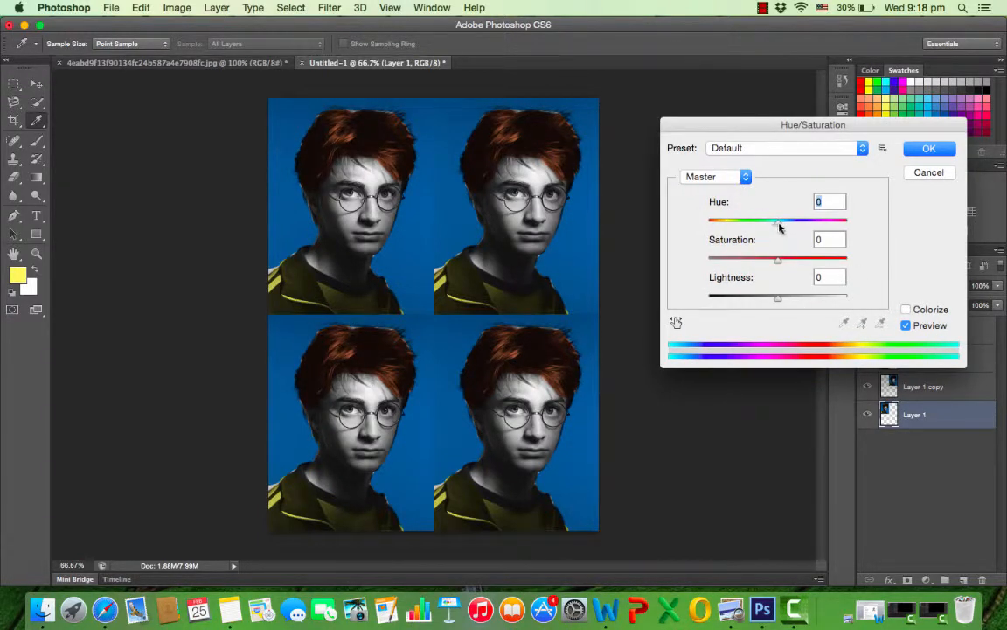
pyautogui.moveTo(778, 226); pyautogui.dragTo(727, 224)
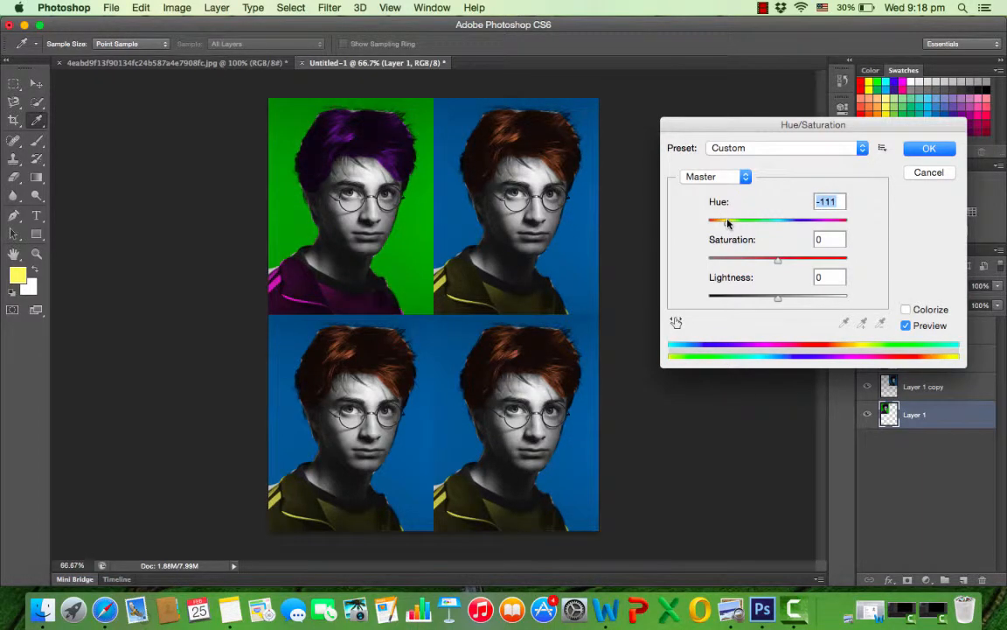
pyautogui.click(924, 147)
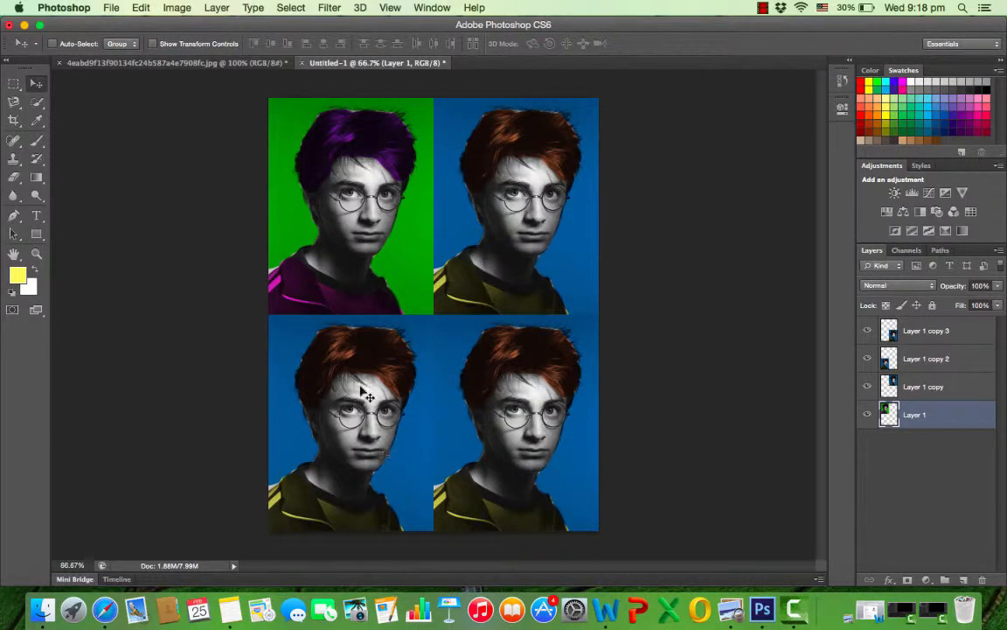
# Check which portrait Layer 1 copy 2 holds by toggling its visibility, and shift that layer's hue to -175 with Hue/Saturation.
pyautogui.click(868, 359)
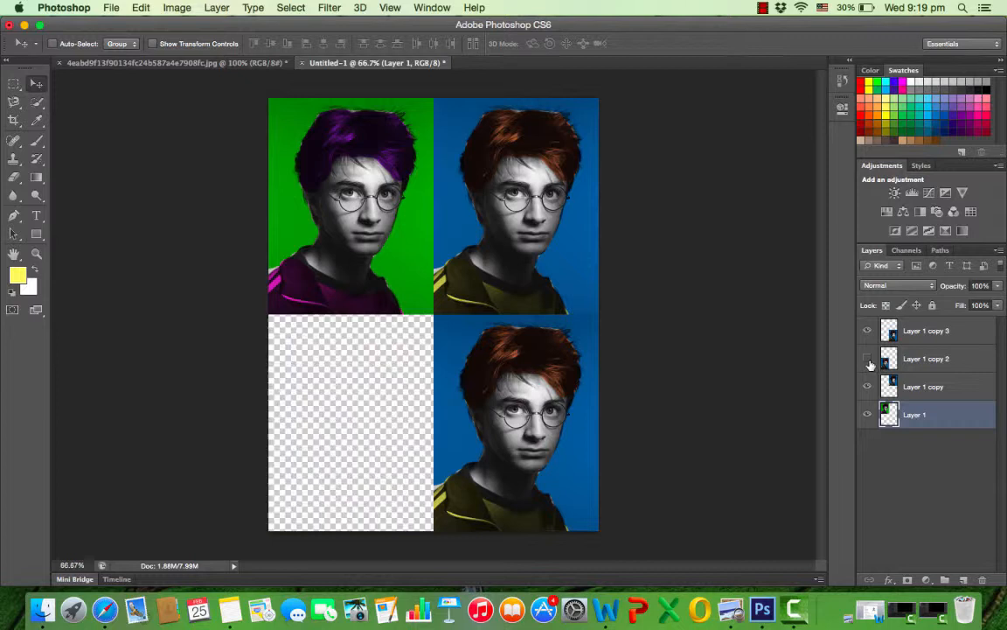
pyautogui.click(868, 358)
pyautogui.click(868, 358)
pyautogui.click(868, 358)
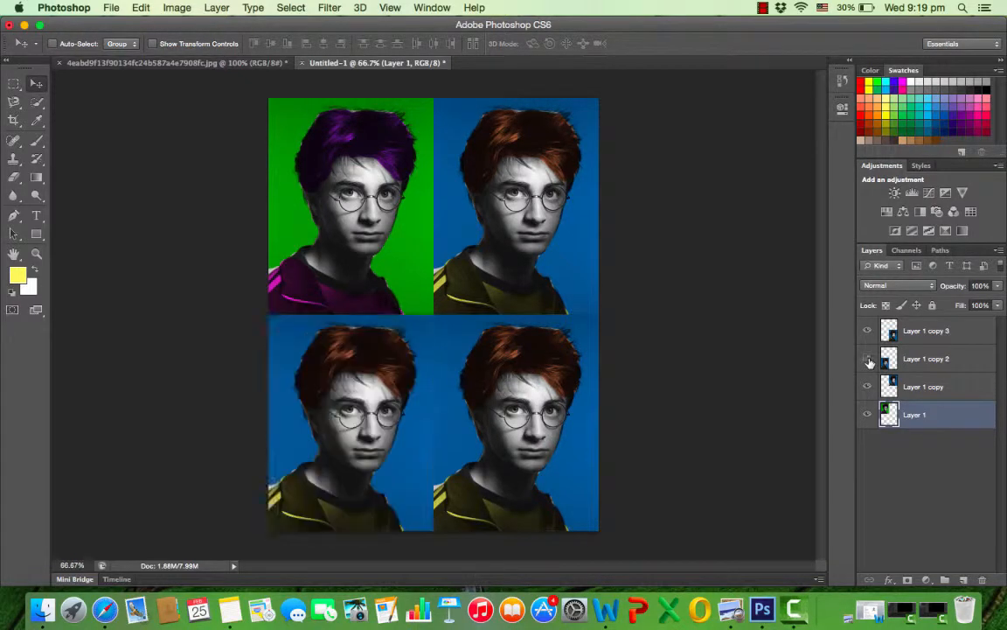
pyautogui.click(918, 360)
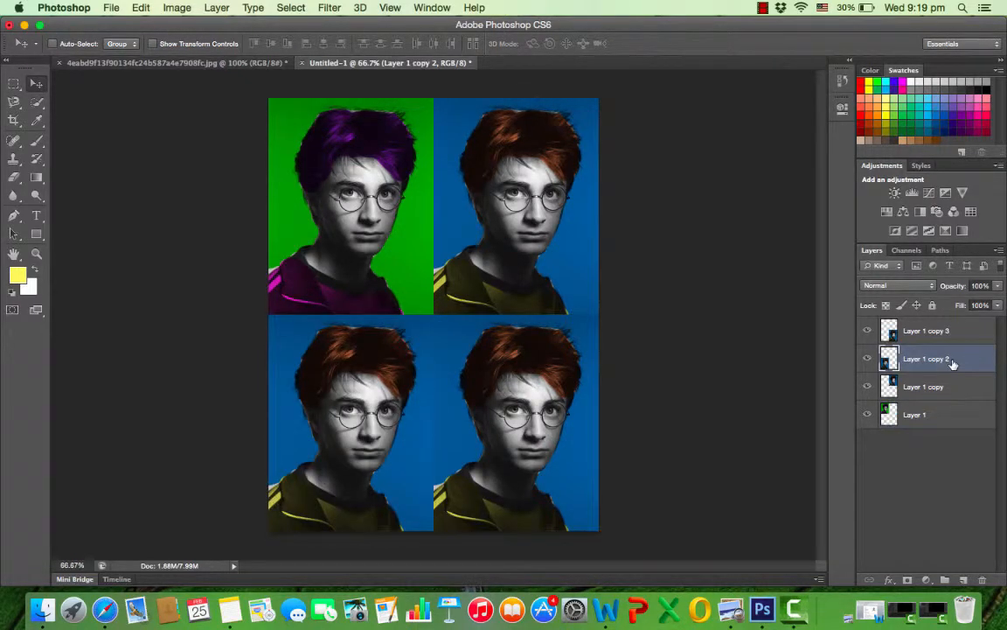
pyautogui.click(166, 8)
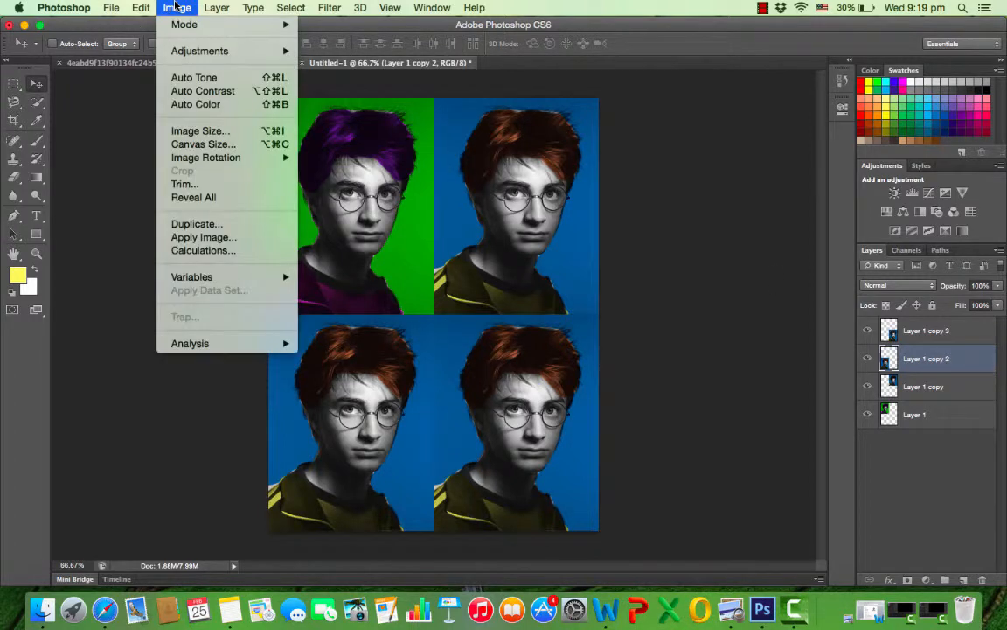
pyautogui.moveTo(183, 53)
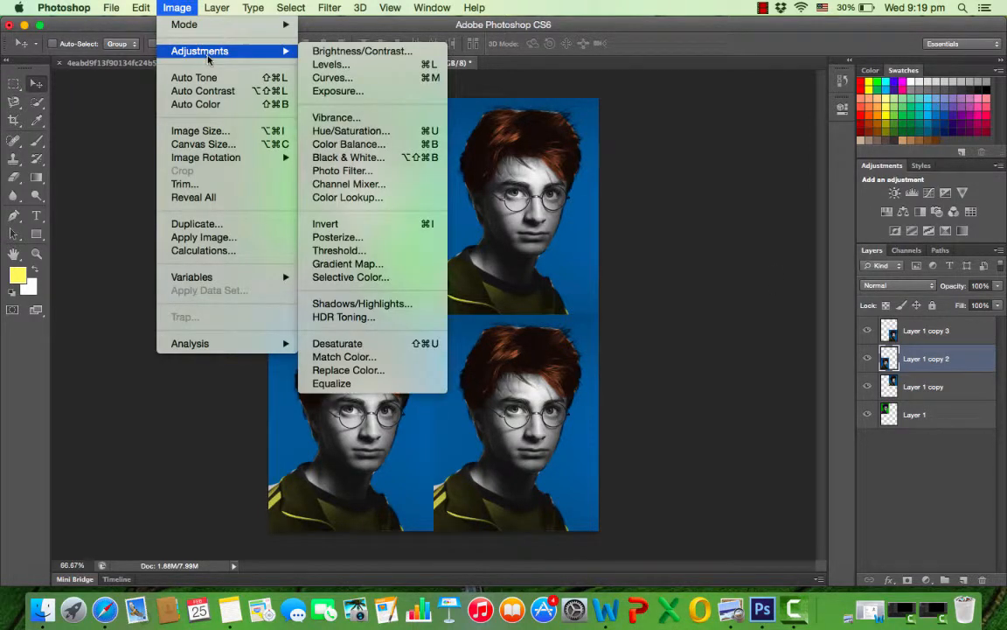
pyautogui.click(350, 132)
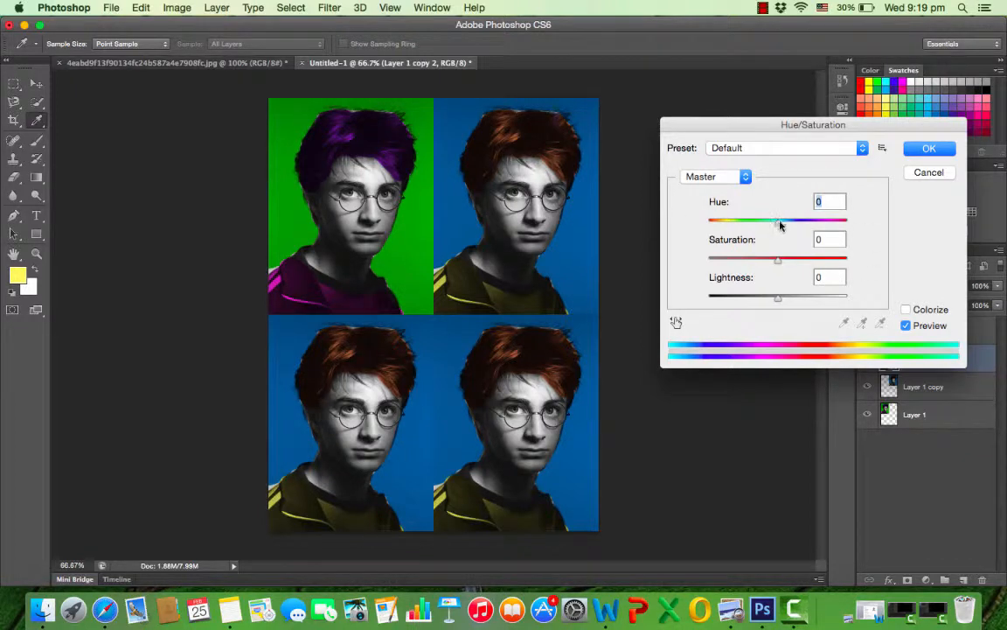
pyautogui.moveTo(781, 225); pyautogui.dragTo(710, 225)
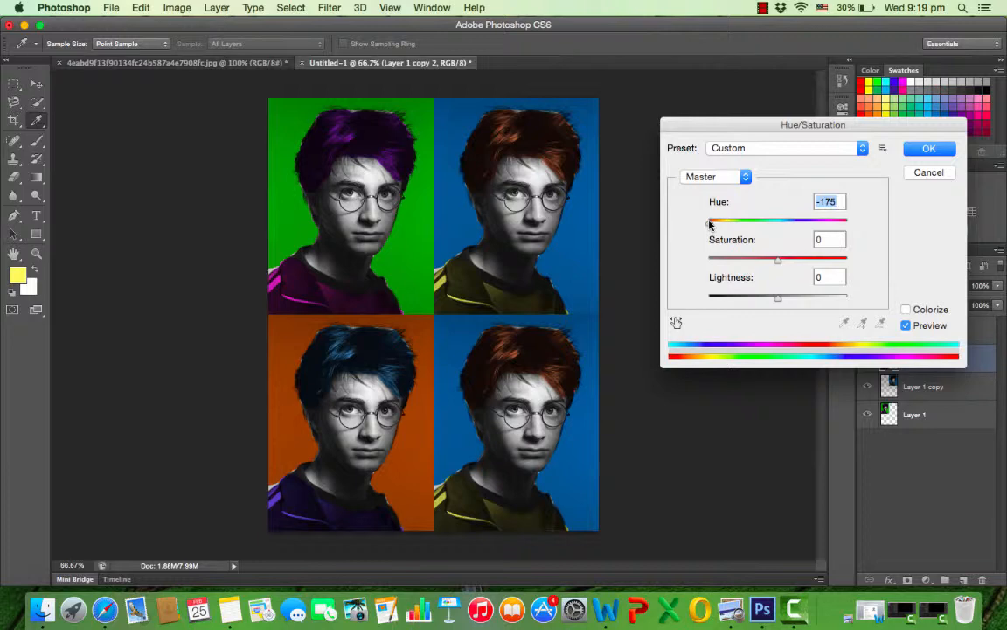
pyautogui.click(927, 149)
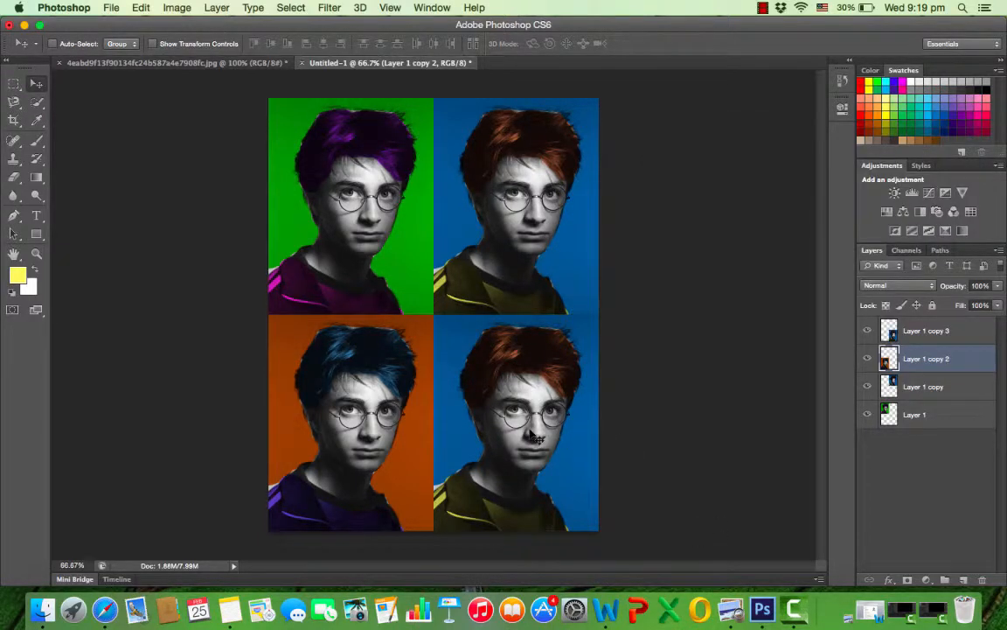
# Shift the hue of the portrait on Layer 1 copy 3 with Hue/Saturation to give a magenta background and green hair.
pyautogui.click(935, 334)
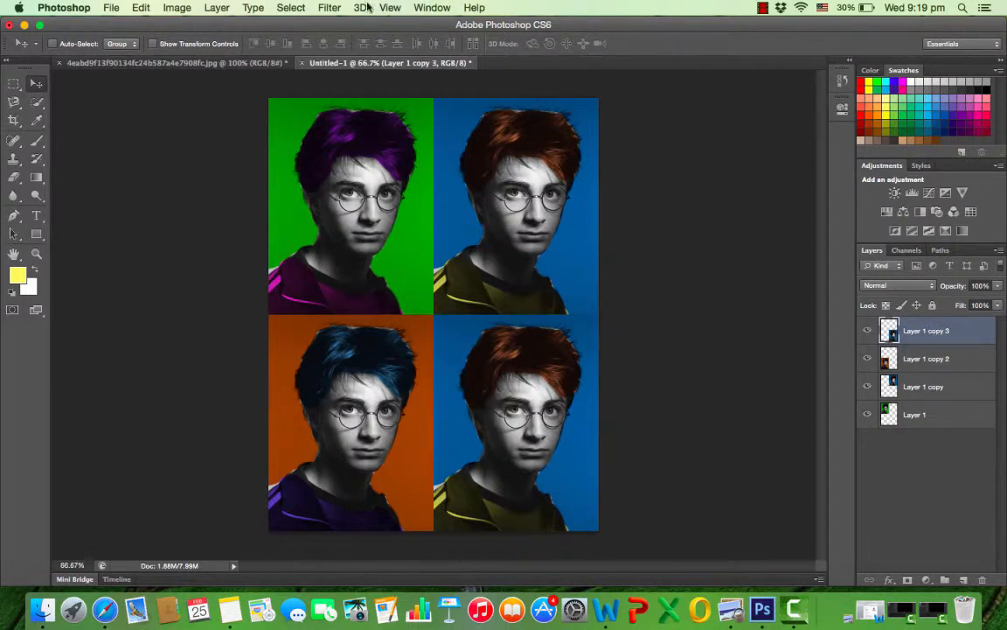
pyautogui.click(172, 9)
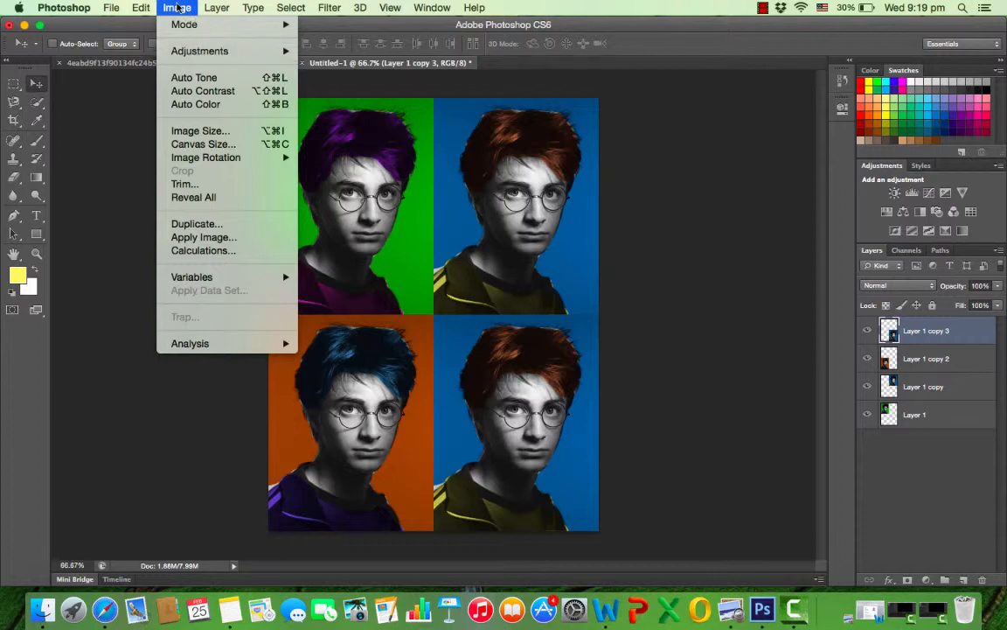
pyautogui.moveTo(194, 53)
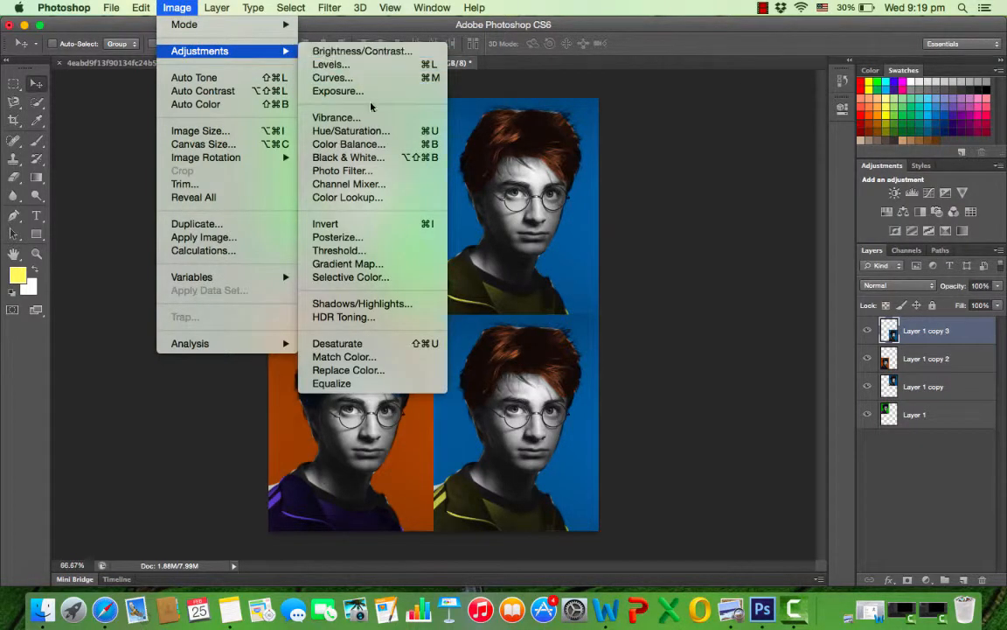
pyautogui.click(374, 132)
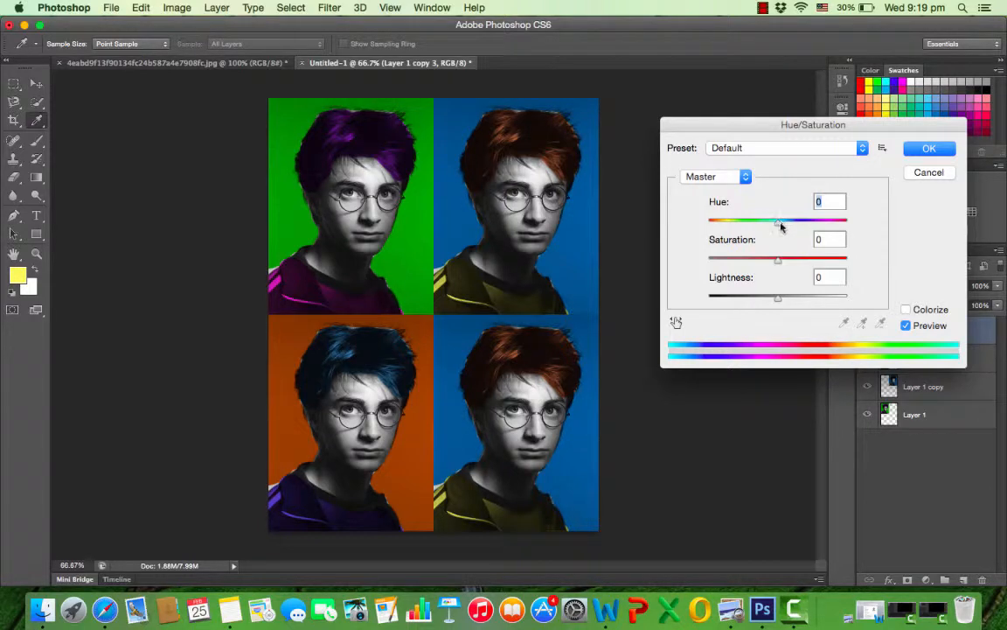
pyautogui.moveTo(779, 225); pyautogui.dragTo(824, 229)
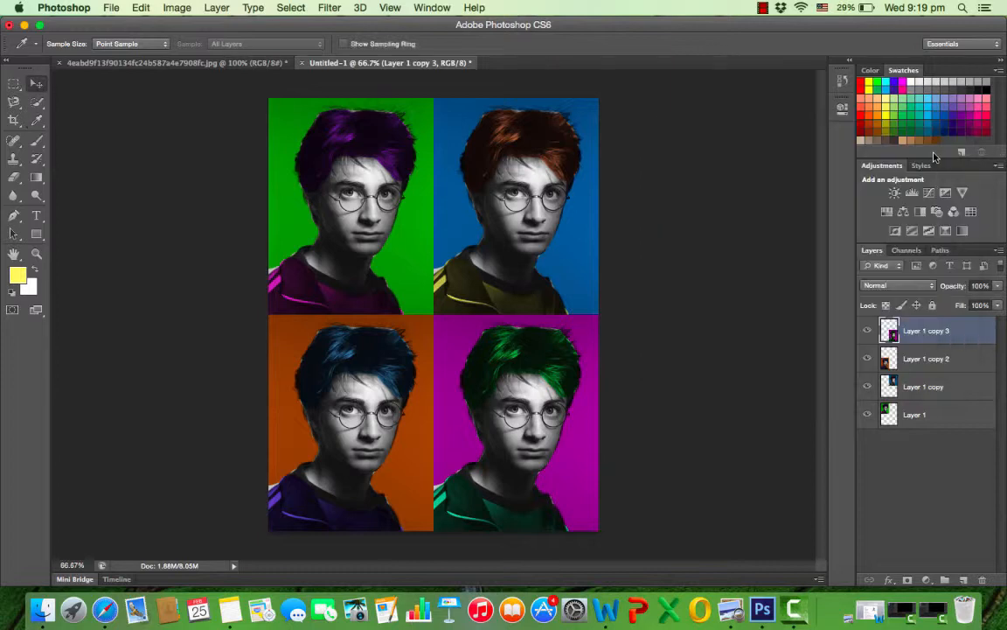
pyautogui.click(933, 152)
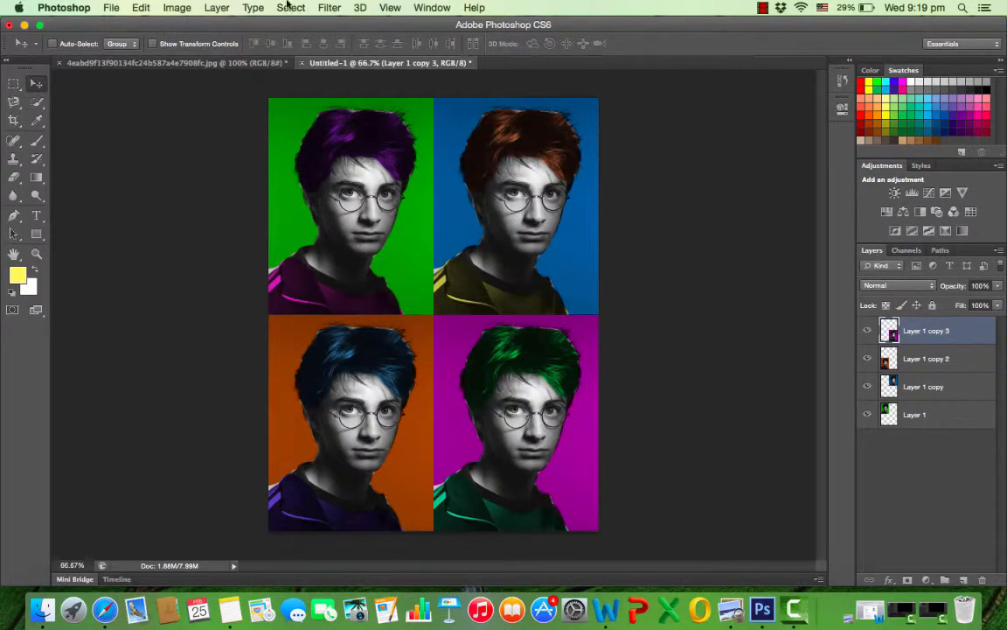
# Start saving the pop-art grid as a new file in Downloads with JPEG as the format.
pyautogui.click(112, 8)
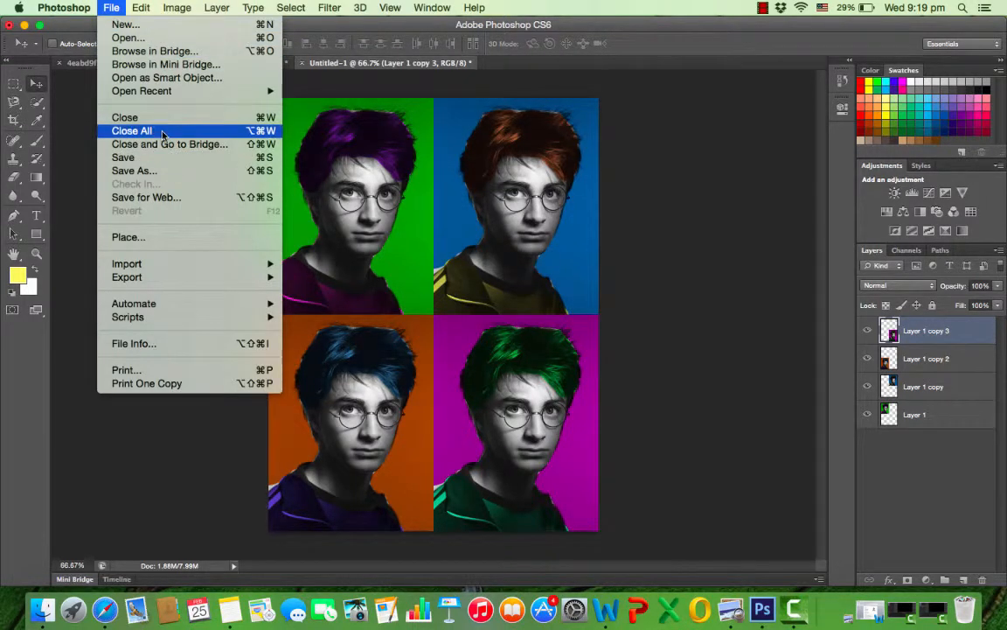
pyautogui.click(154, 170)
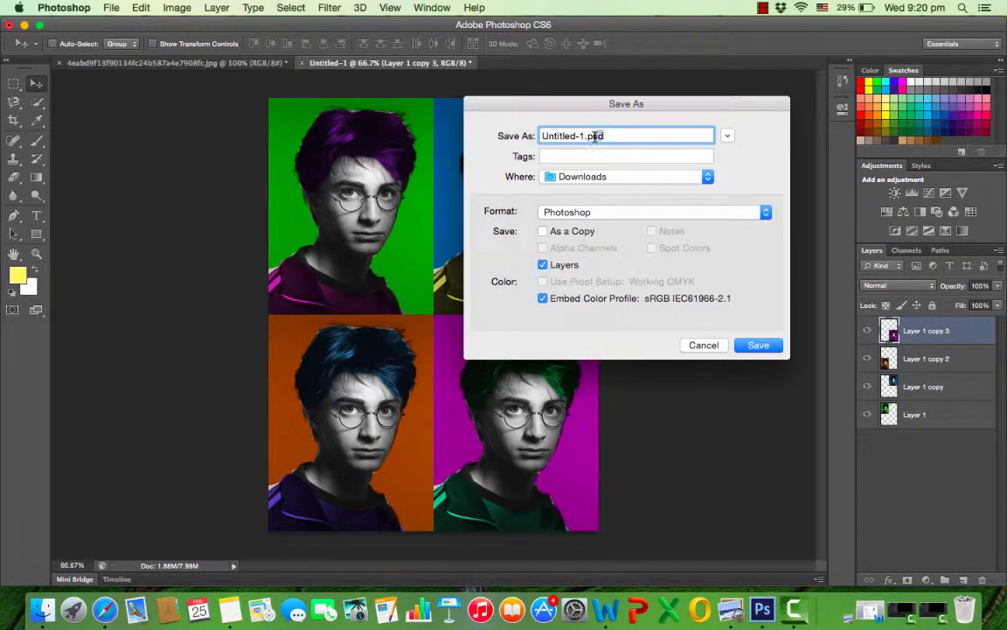
pyautogui.moveTo(627, 136); pyautogui.dragTo(587, 137)
pyautogui.click(691, 211)
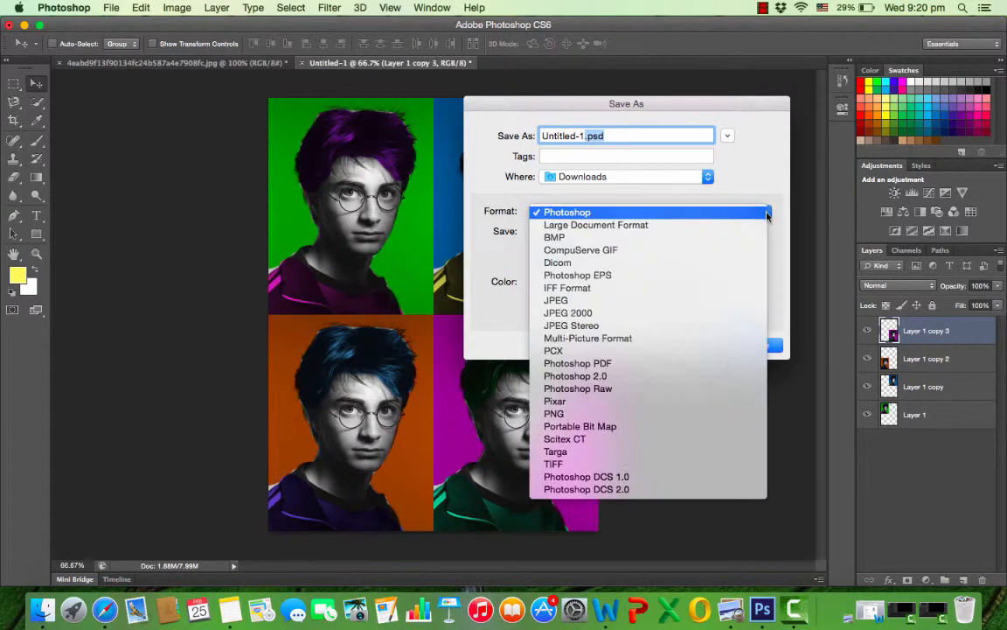
pyautogui.click(586, 302)
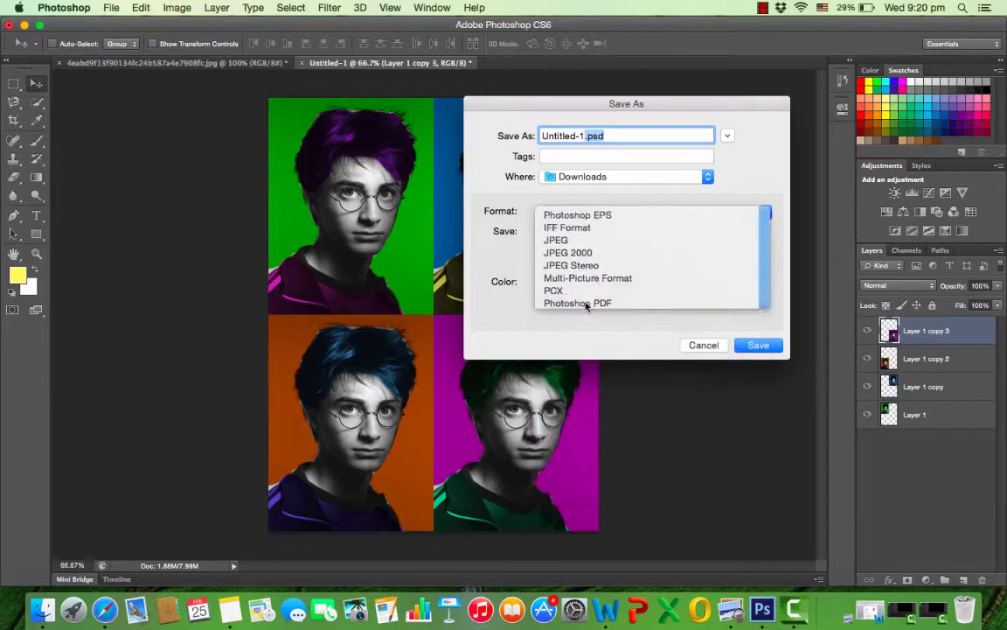
# Name the file Harry Potter Warhol.jpg and save it at JPEG quality 10 with the Baseline ("Standard") format option.
pyautogui.click(583, 136)
pyautogui.moveTo(585, 136); pyautogui.dragTo(500, 138)
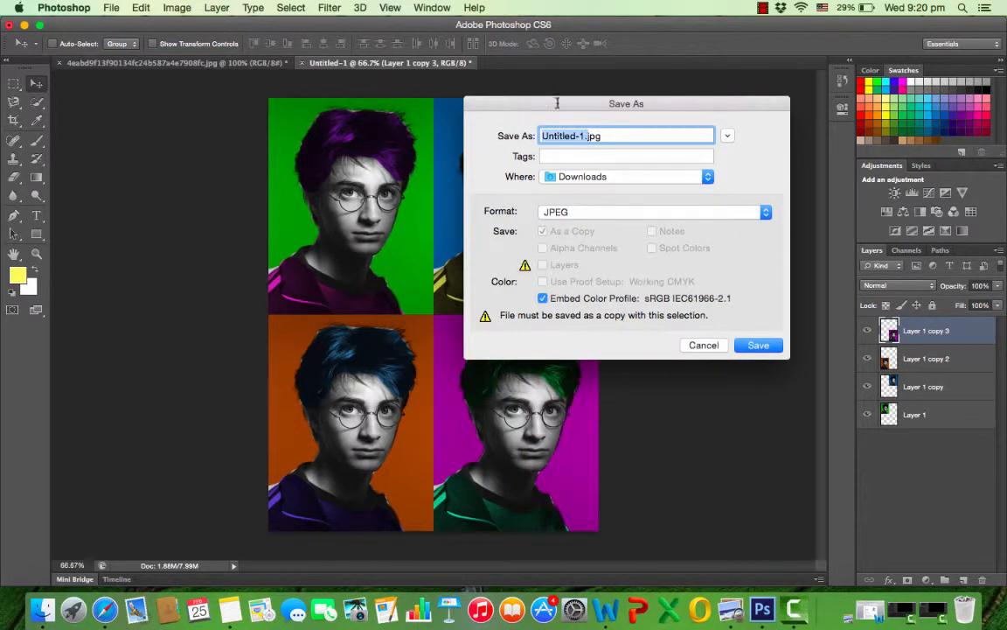
pyautogui.press('Left')
pyautogui.moveTo(584, 136); pyautogui.dragTo(516, 136)
pyautogui.press('BackSpace')
pyautogui.write('Harry Pot')
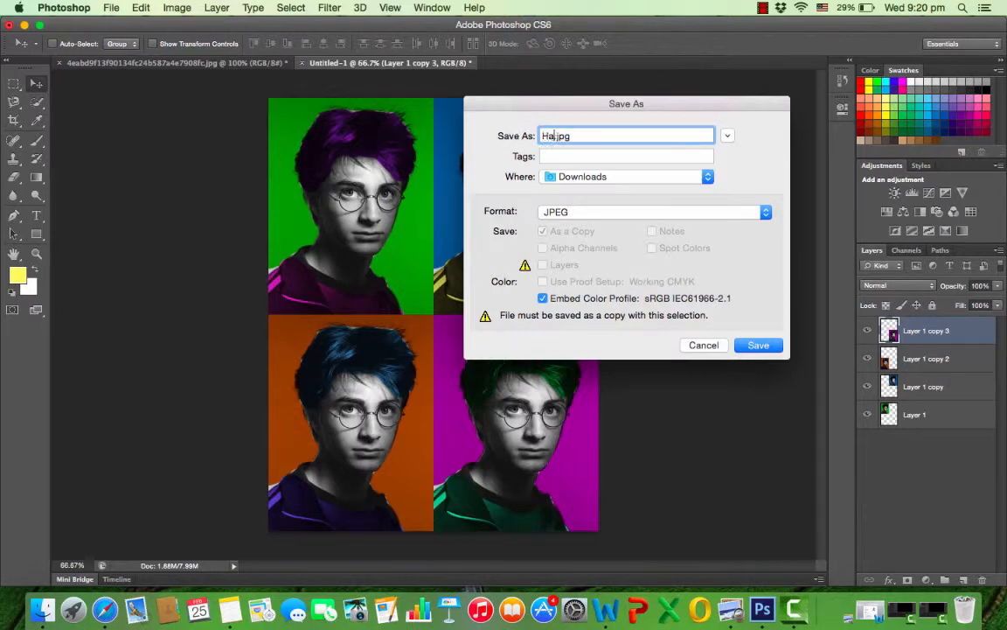
pyautogui.write('ter Warhol')
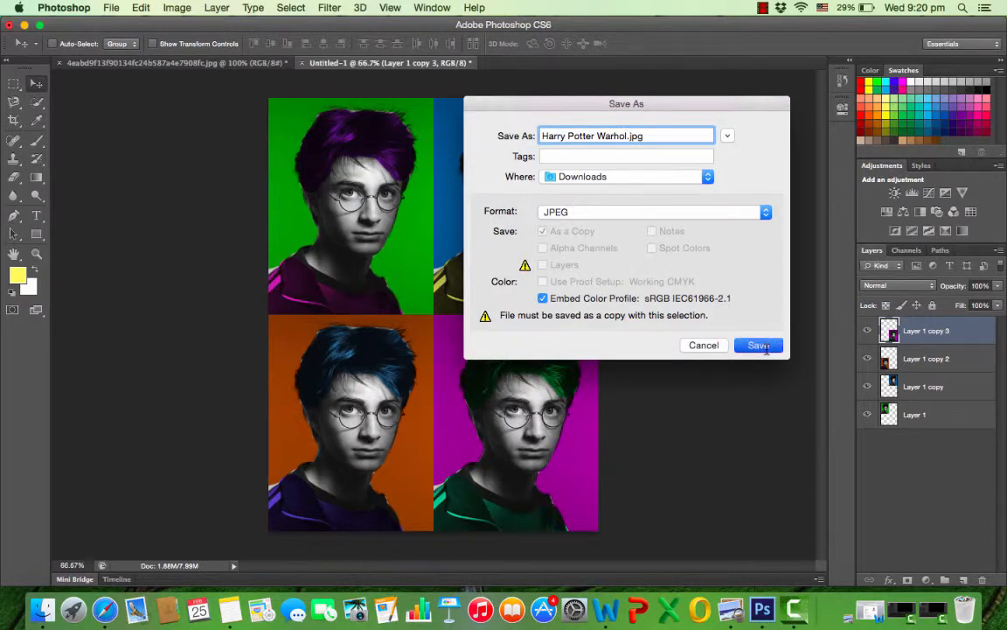
pyautogui.click(759, 345)
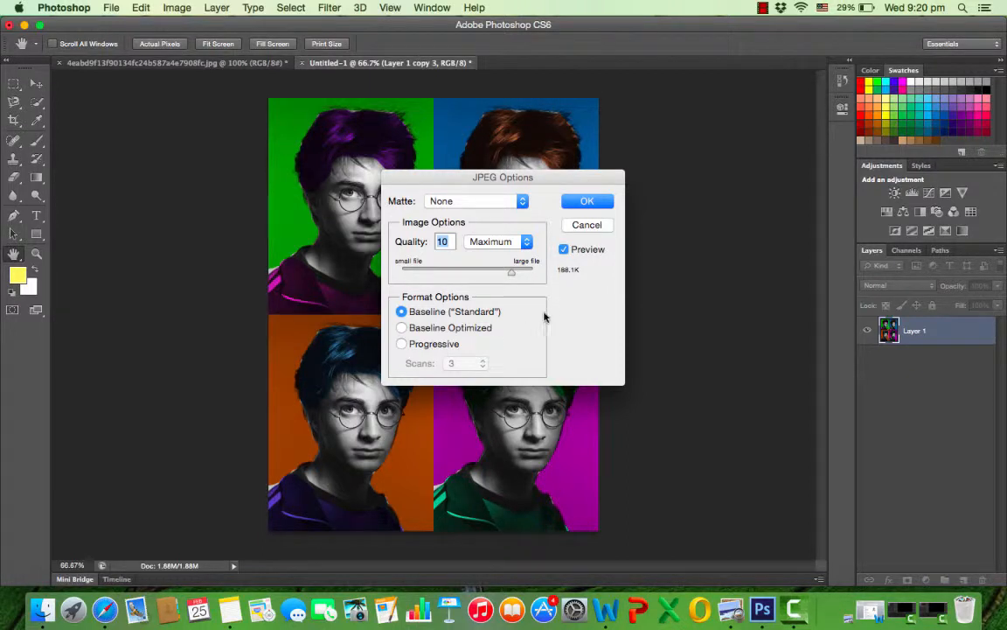
pyautogui.click(587, 202)
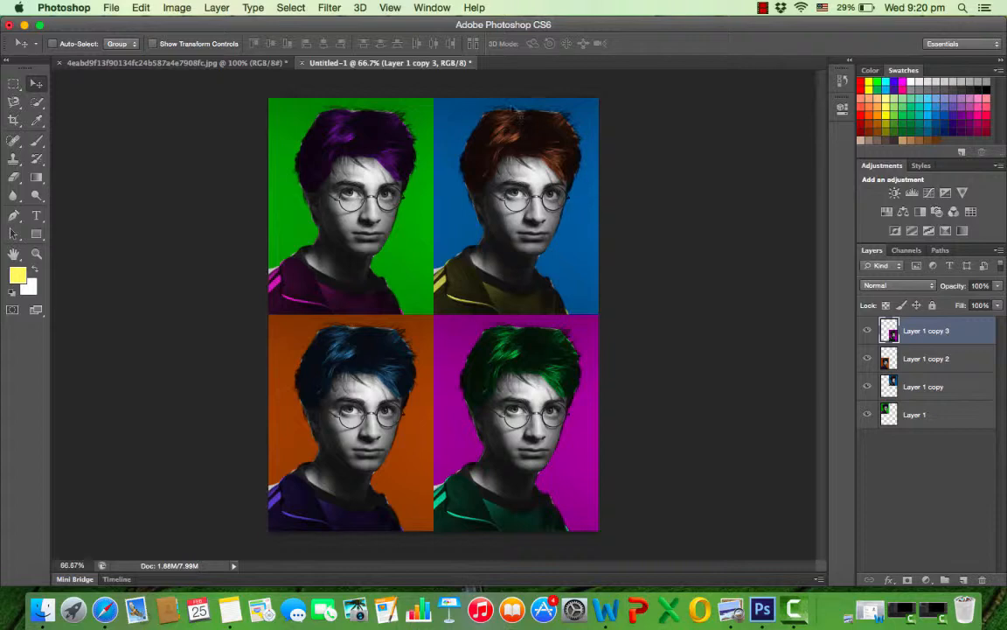
# Switch to Finder and open Harry Potter Warhol.jpg from the Downloads folder to check the saved image.
pyautogui.click(42, 610)
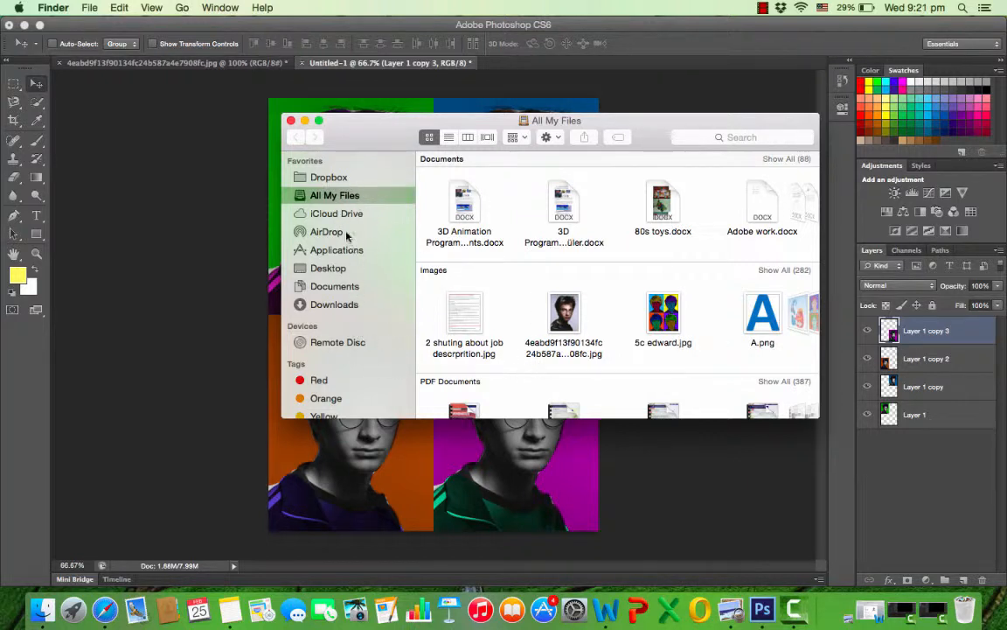
pyautogui.click(336, 304)
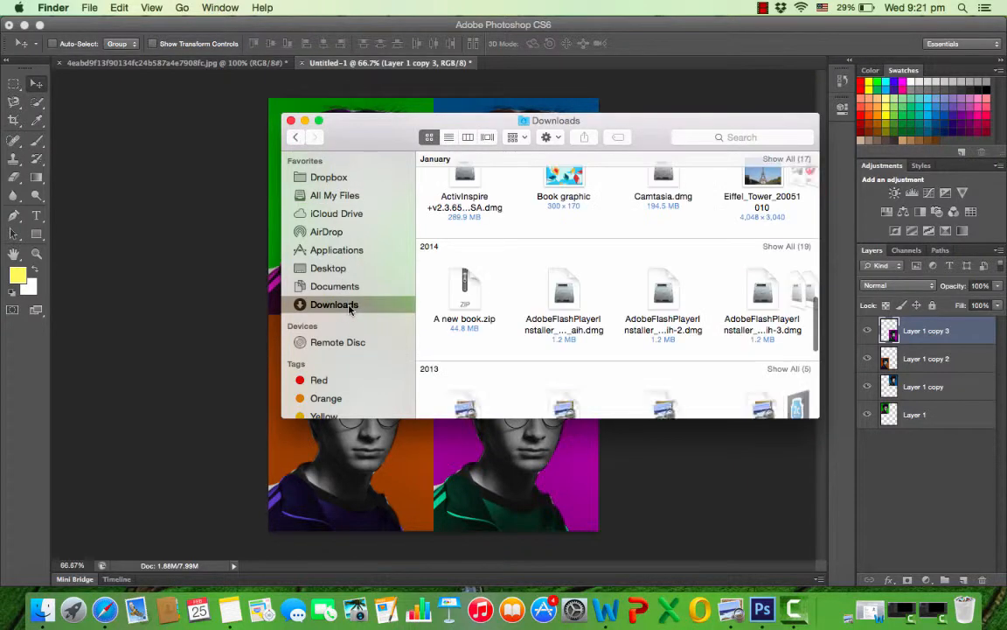
pyautogui.scroll(-5, 618, 280)
pyautogui.scroll(10, 617, 280)
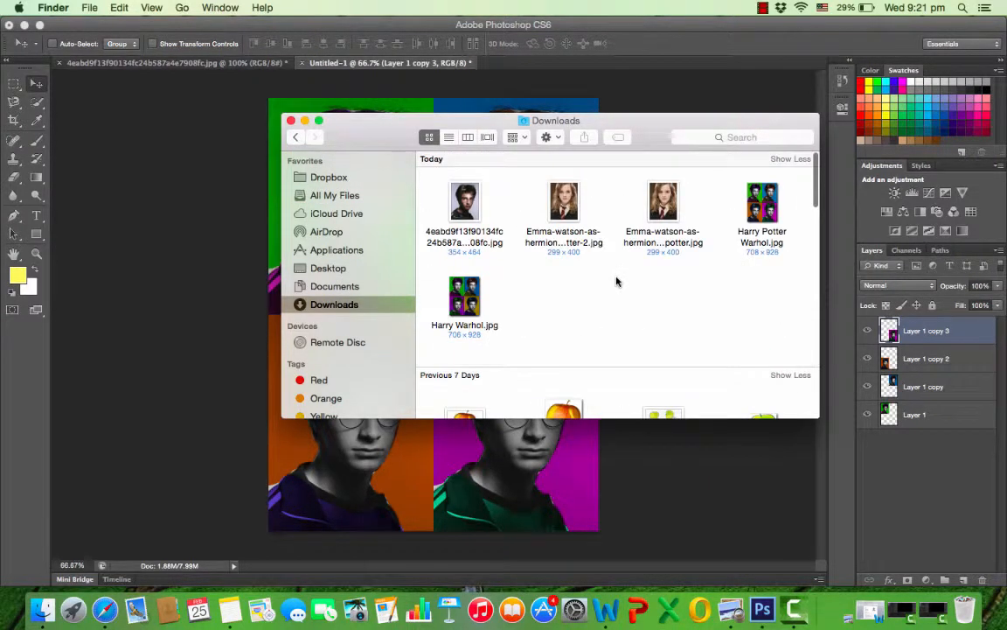
pyautogui.doubleClick(766, 210)
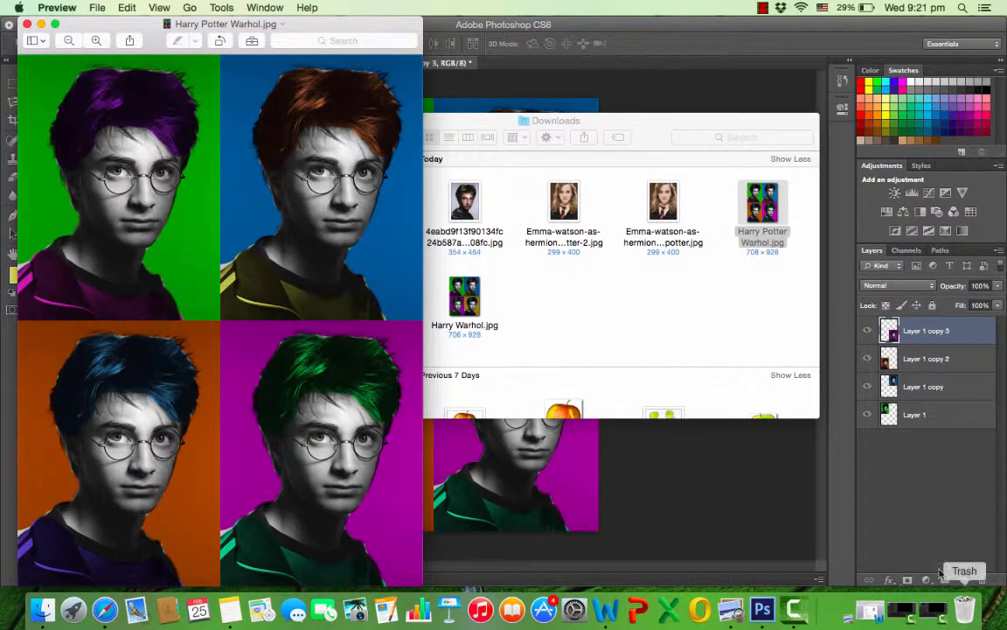
pyautogui.click(797, 610)
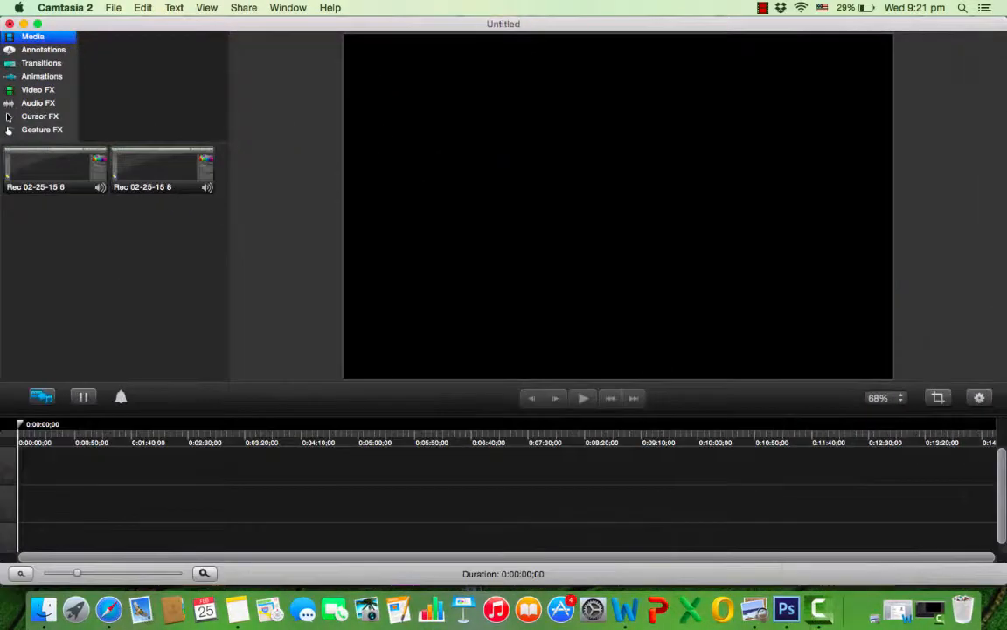